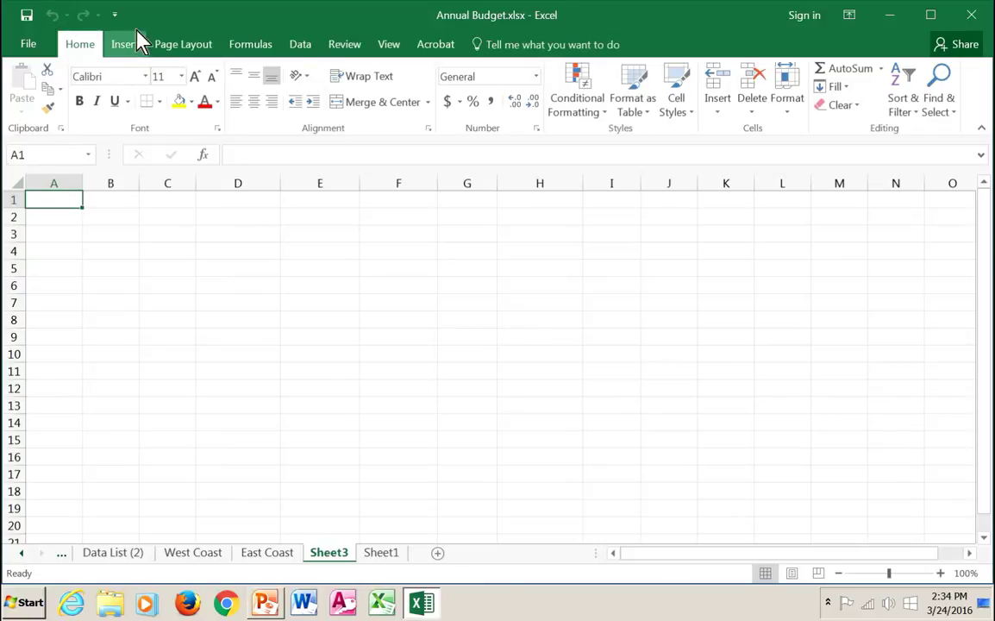
Add Conditional Formatting and Create Chart from the Popular Commands to the Quick Access Toolbar
click(114, 16)
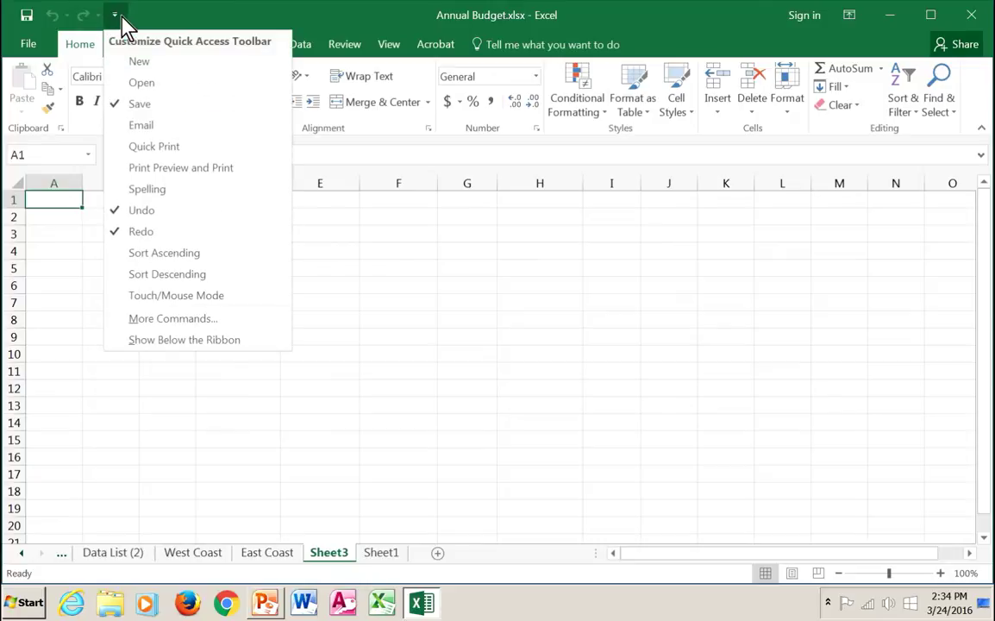
click(187, 326)
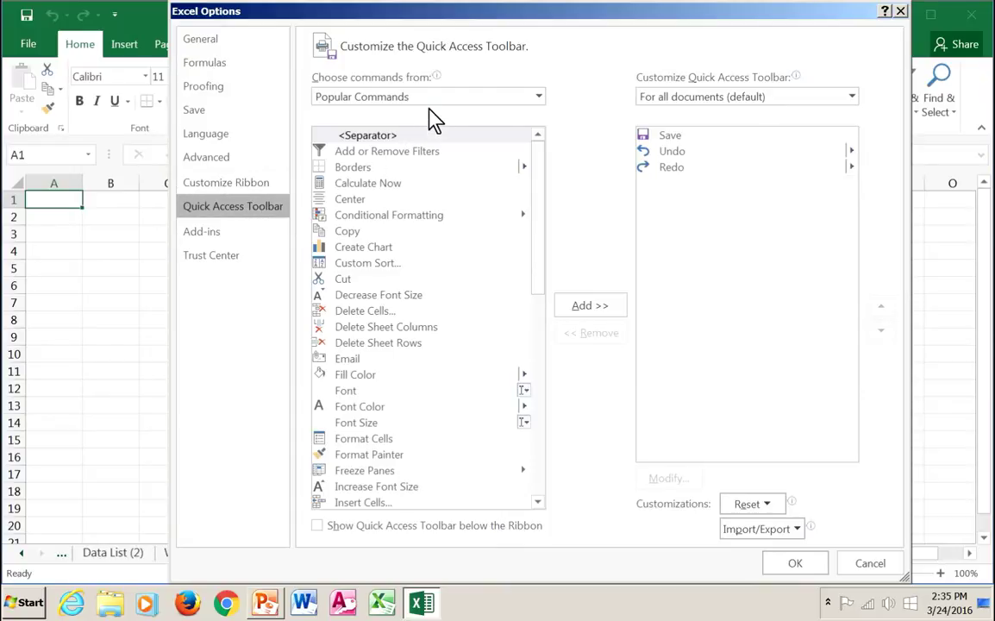
click(539, 102)
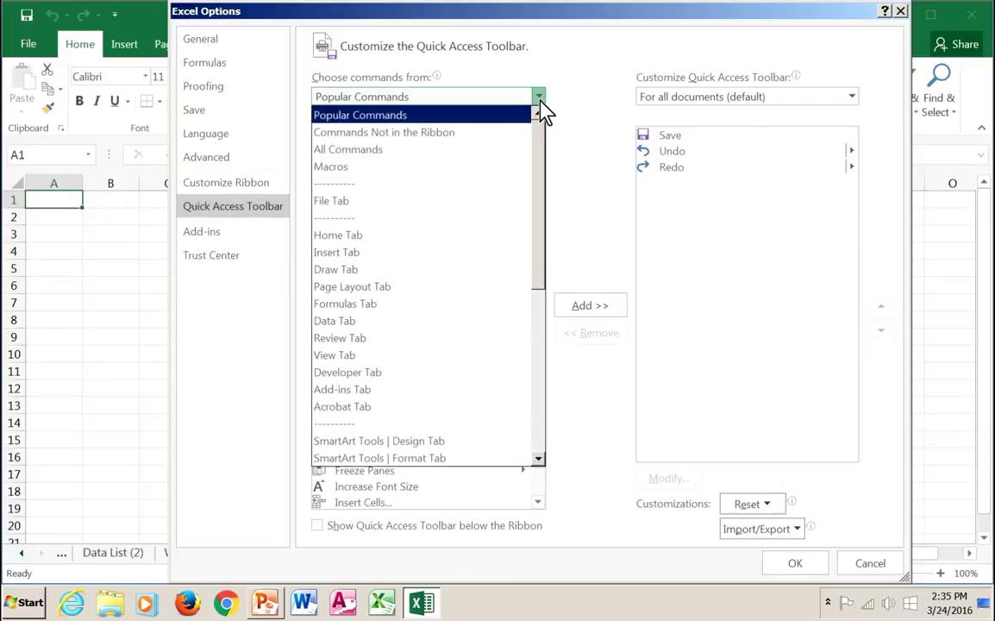
click(357, 118)
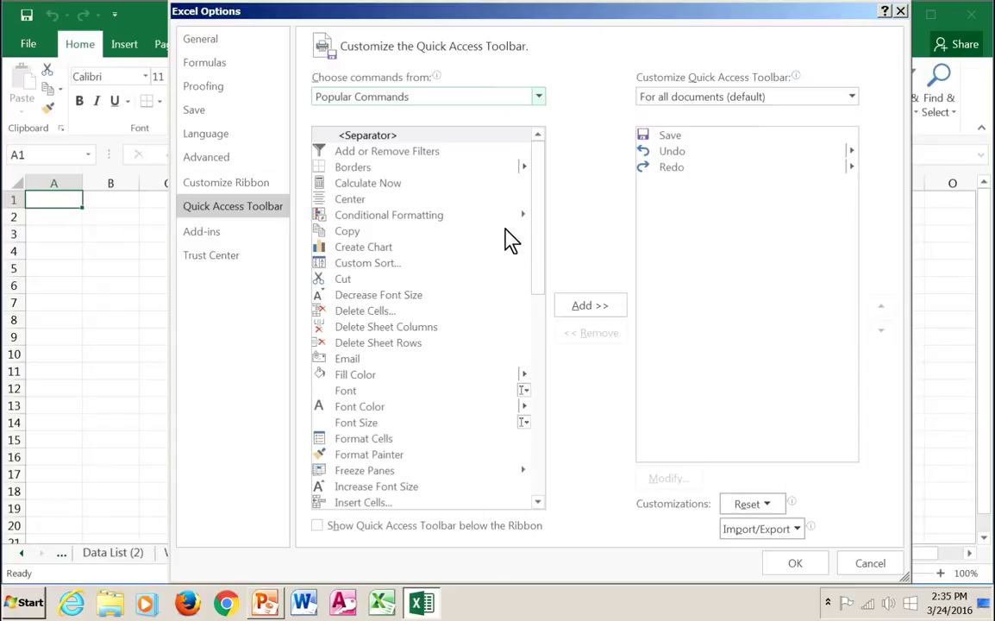
double_click(369, 215)
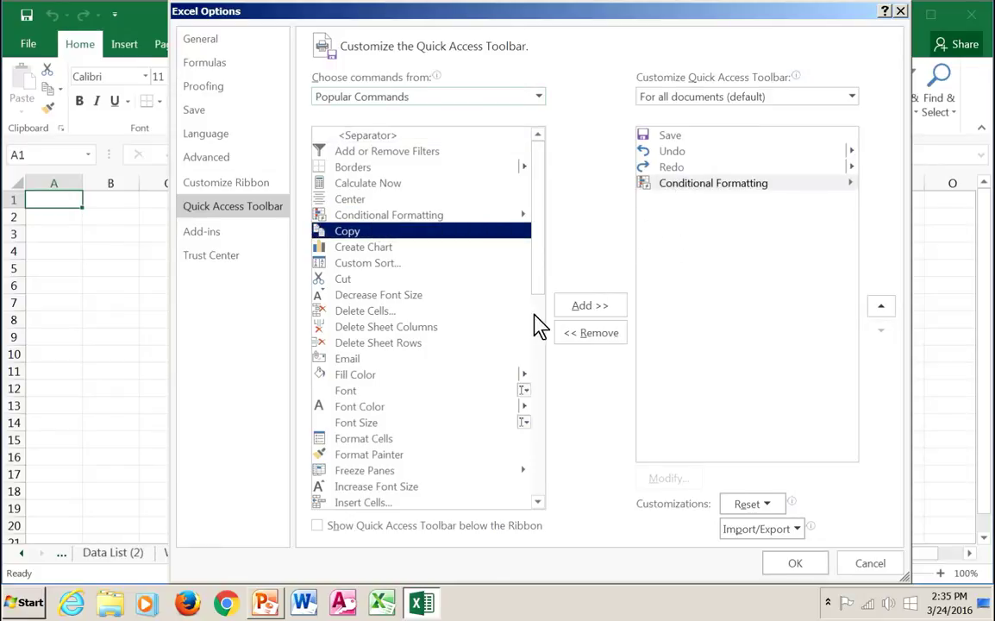
click(371, 249)
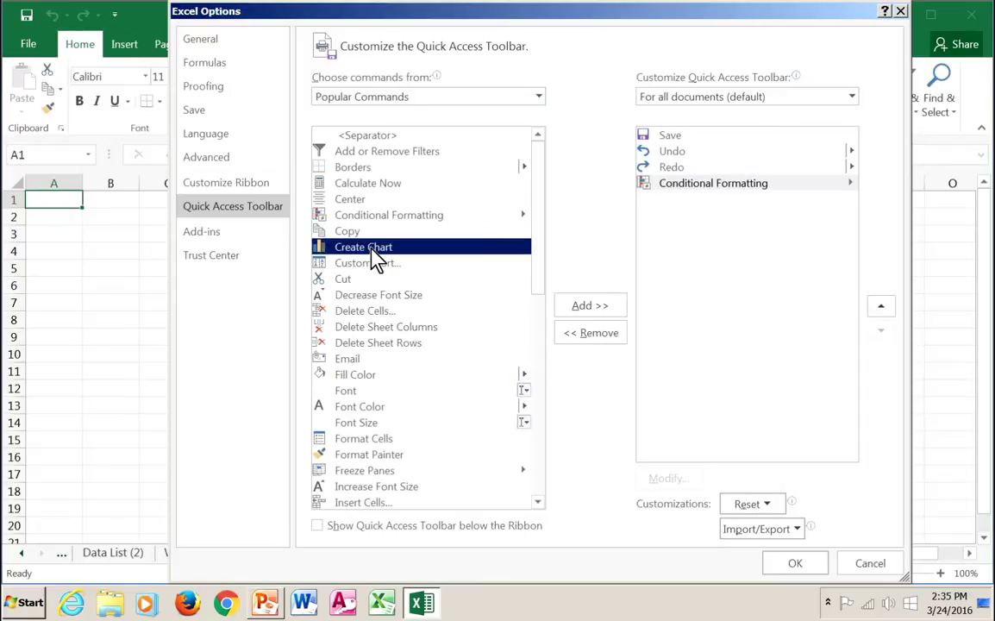
click(583, 309)
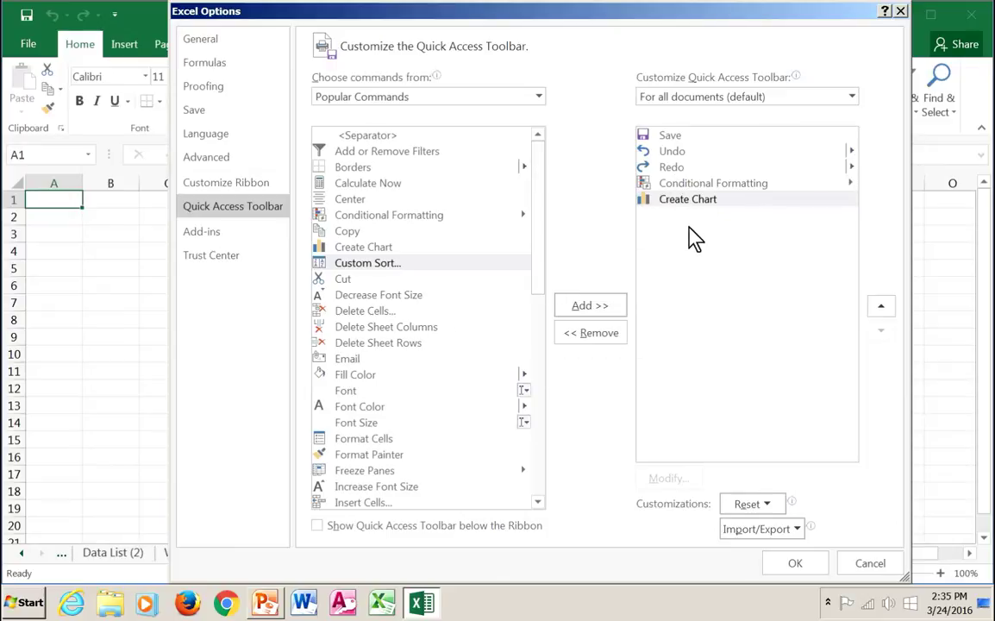
Add the Save As command directly after Save in the Quick Access Toolbar's command order
click(673, 138)
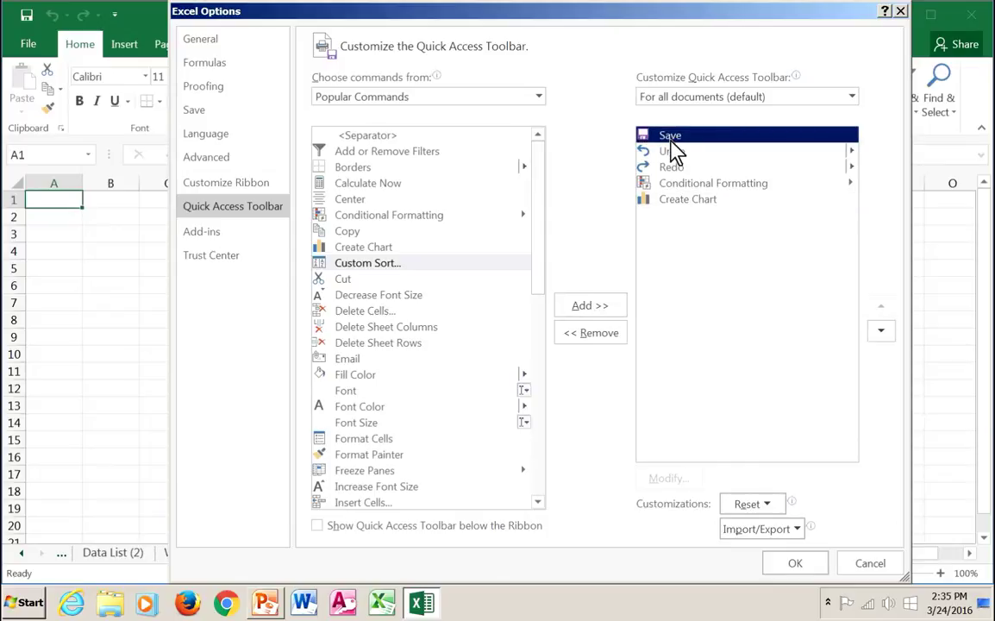
click(541, 473)
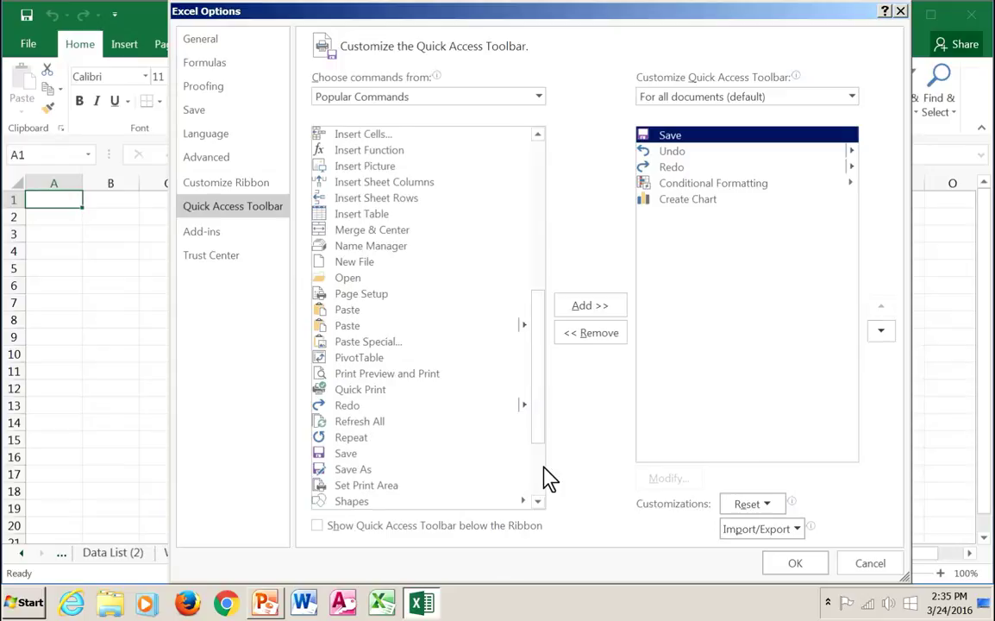
click(348, 473)
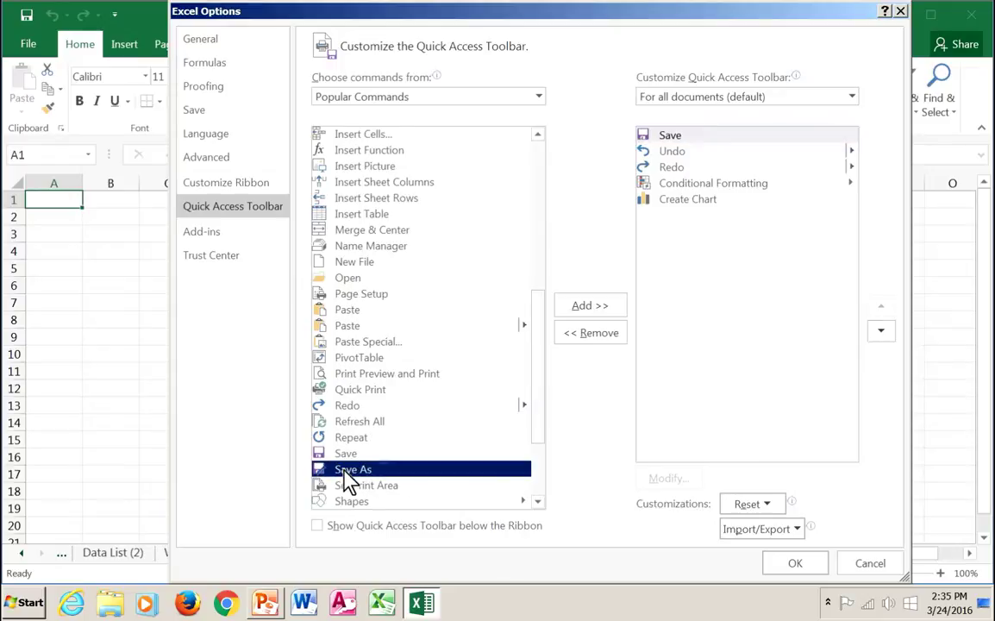
double_click(346, 471)
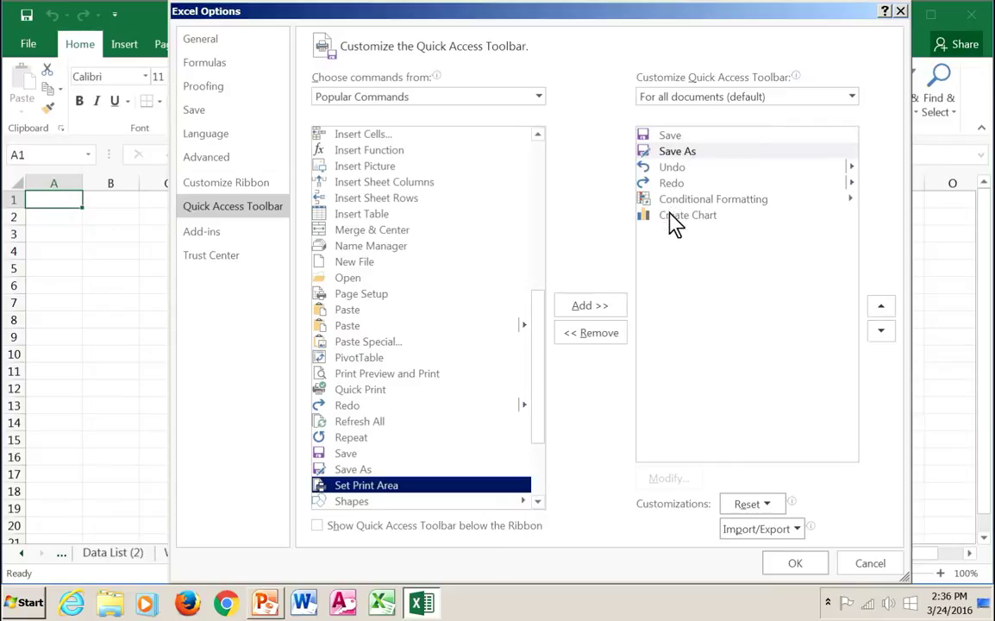
Add Format Painter directly after Conditional Formatting in the Quick Access Toolbar's command order
click(651, 198)
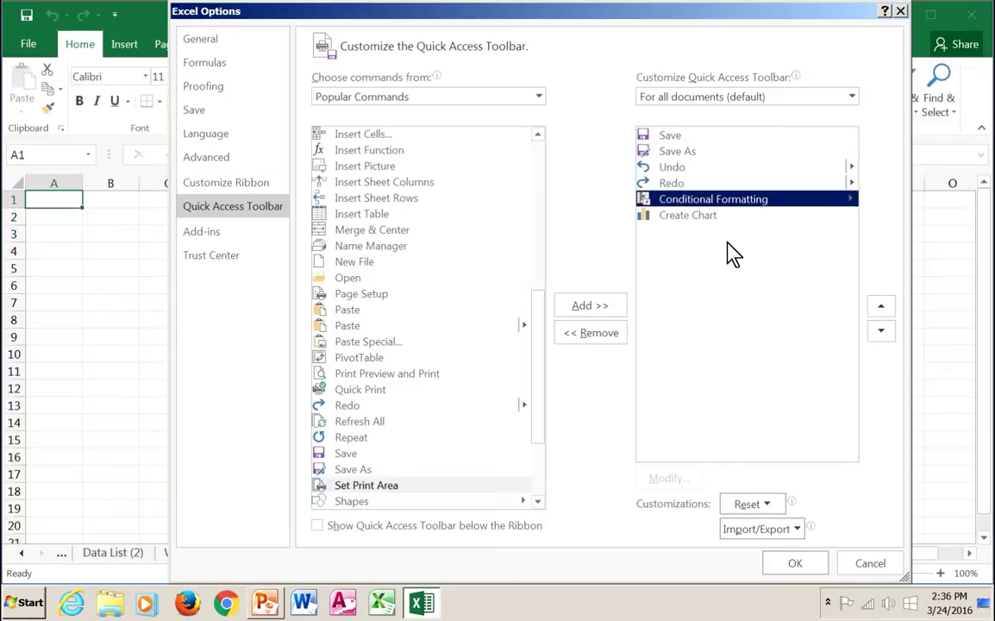
click(538, 164)
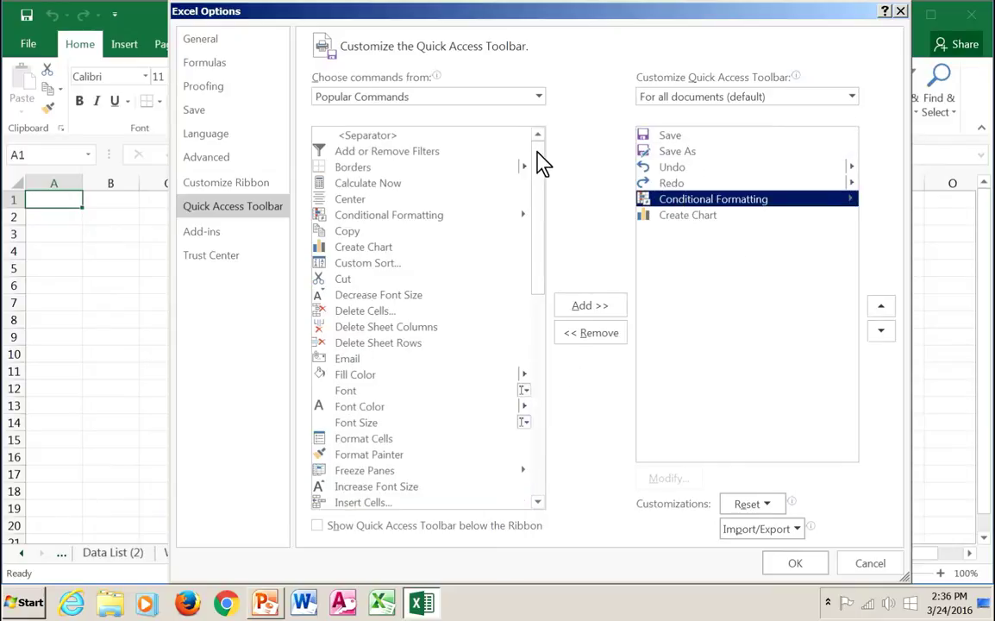
click(364, 454)
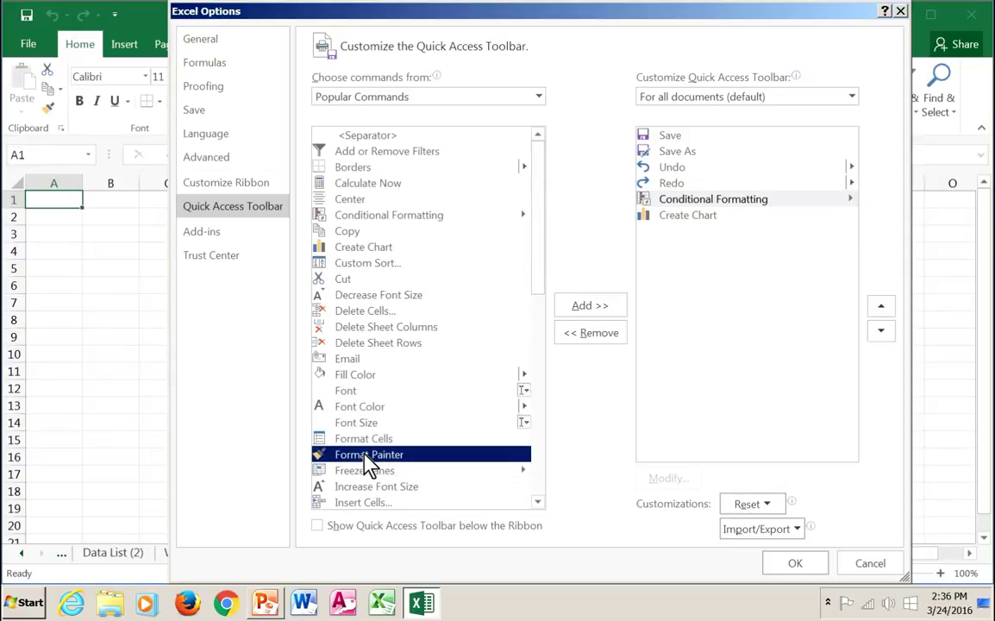
double_click(365, 455)
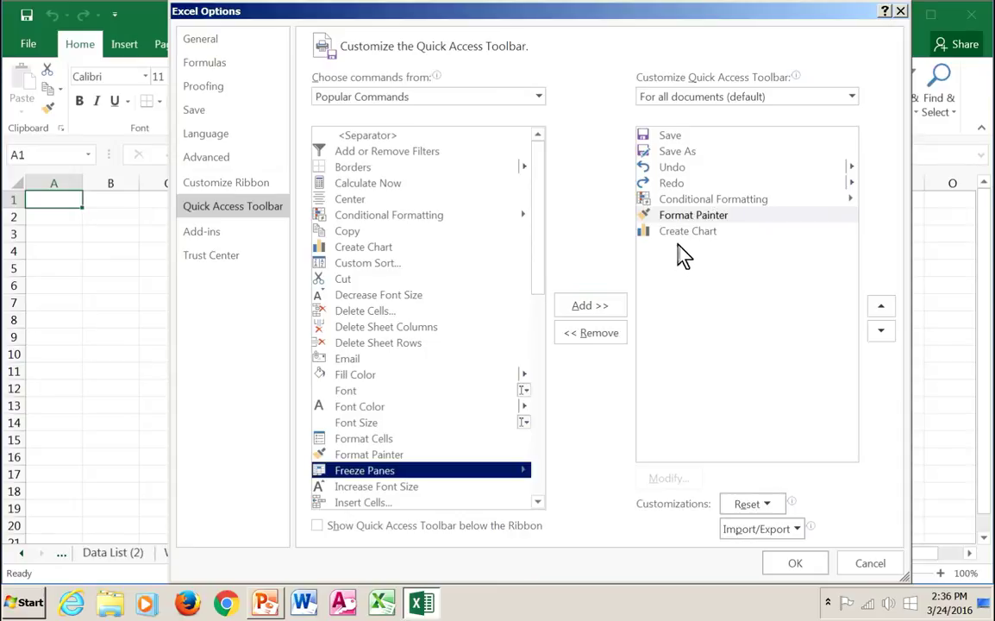
Remove Conditional Formatting and Format Painter from the Quick Access Toolbar's commands
click(677, 153)
click(677, 184)
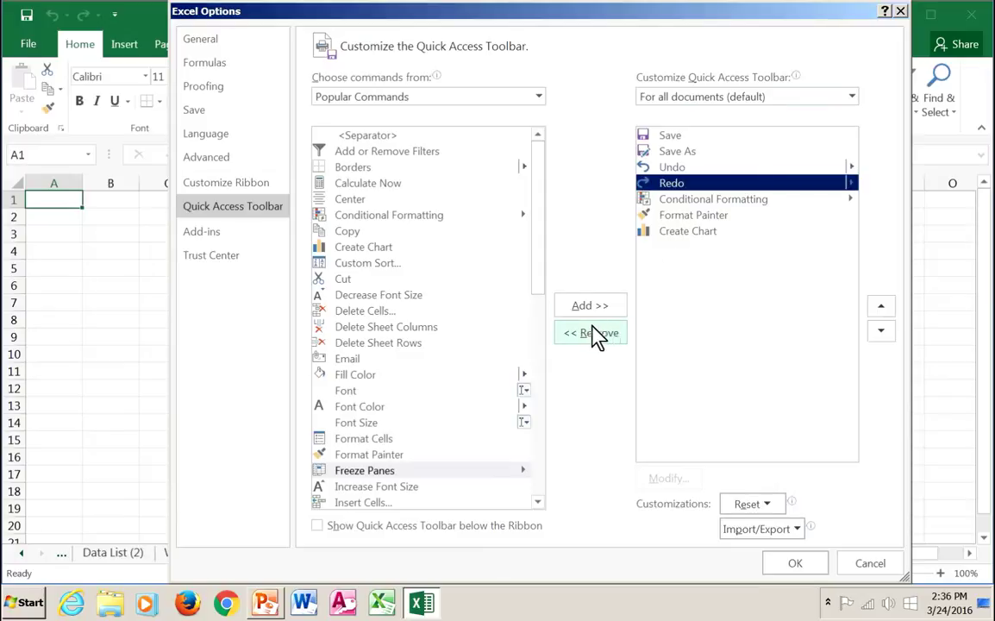
double_click(678, 201)
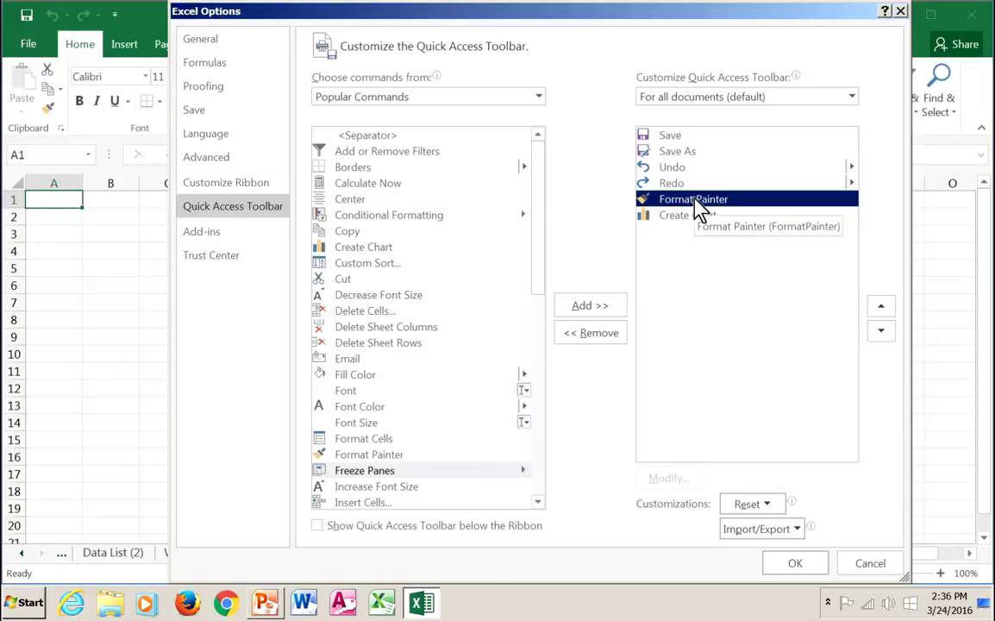
click(584, 344)
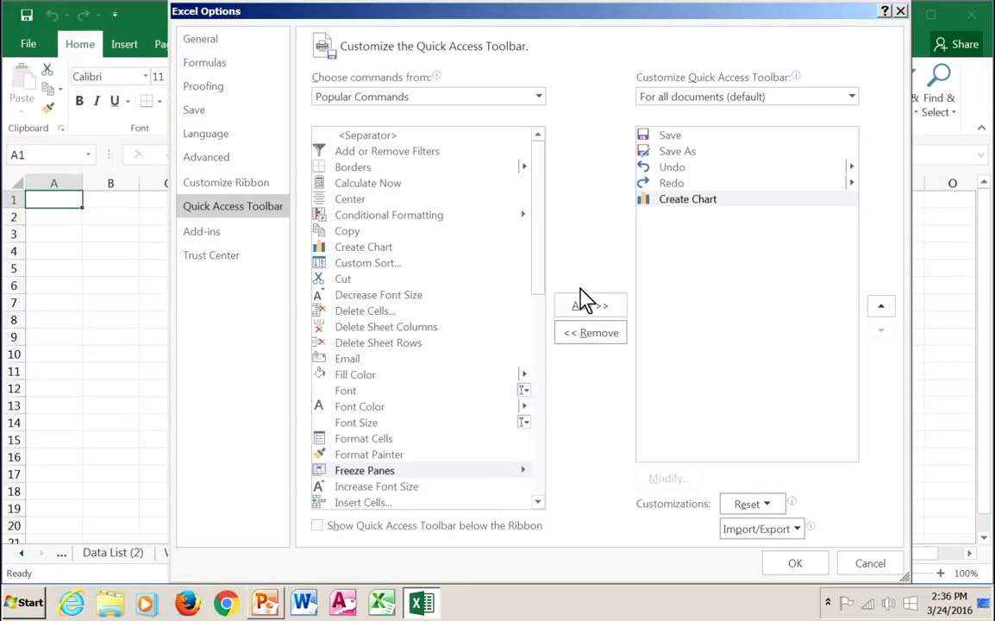
Add Conditional Formatting, Fill Color, Format Cells and Freeze Panes after Create Chart, and apply the Quick Access Toolbar changes
double_click(363, 215)
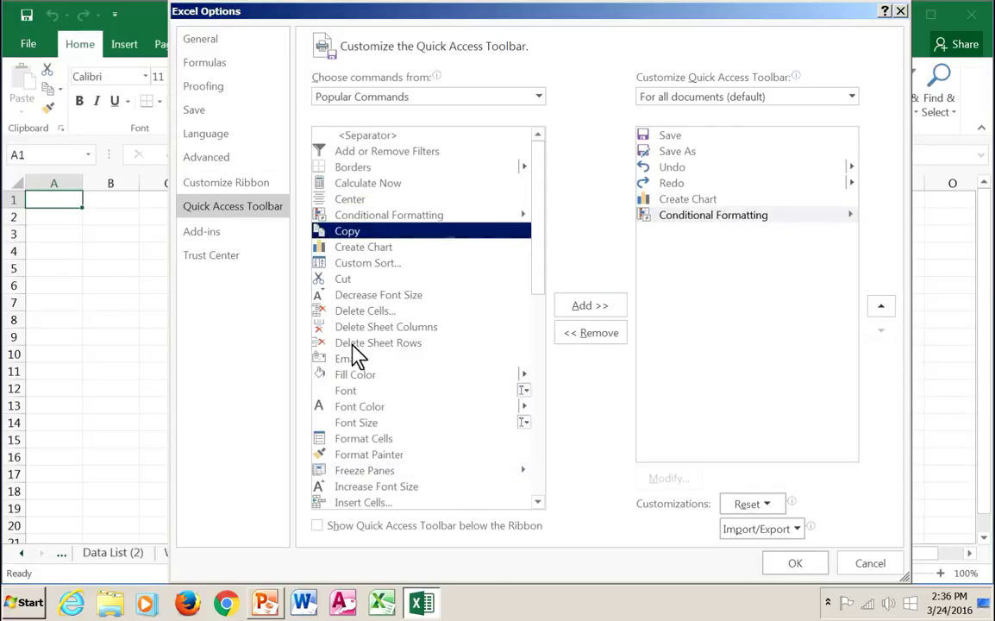
double_click(352, 375)
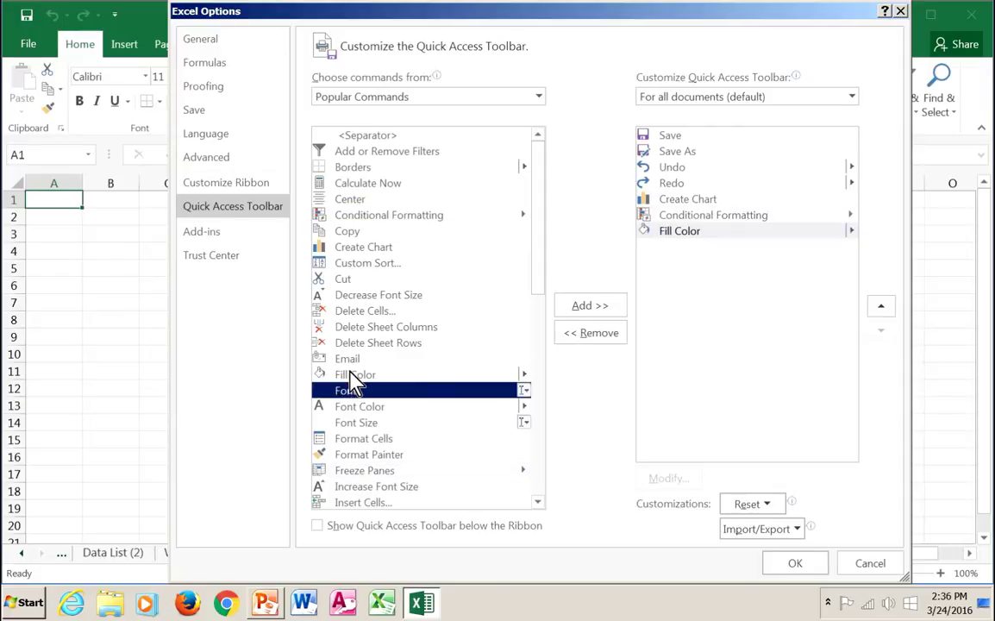
double_click(358, 440)
double_click(362, 470)
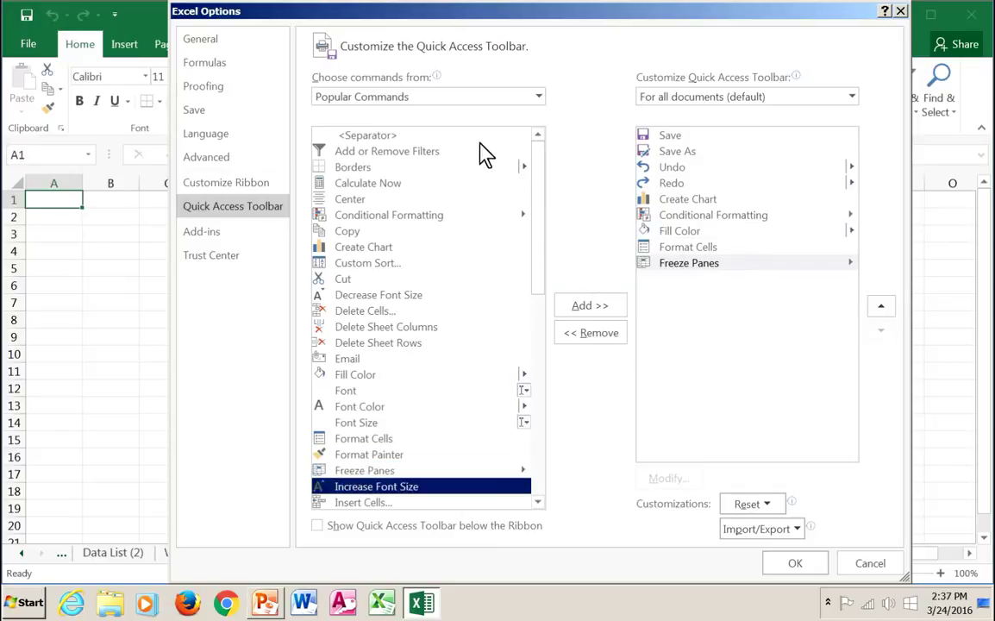
click(378, 136)
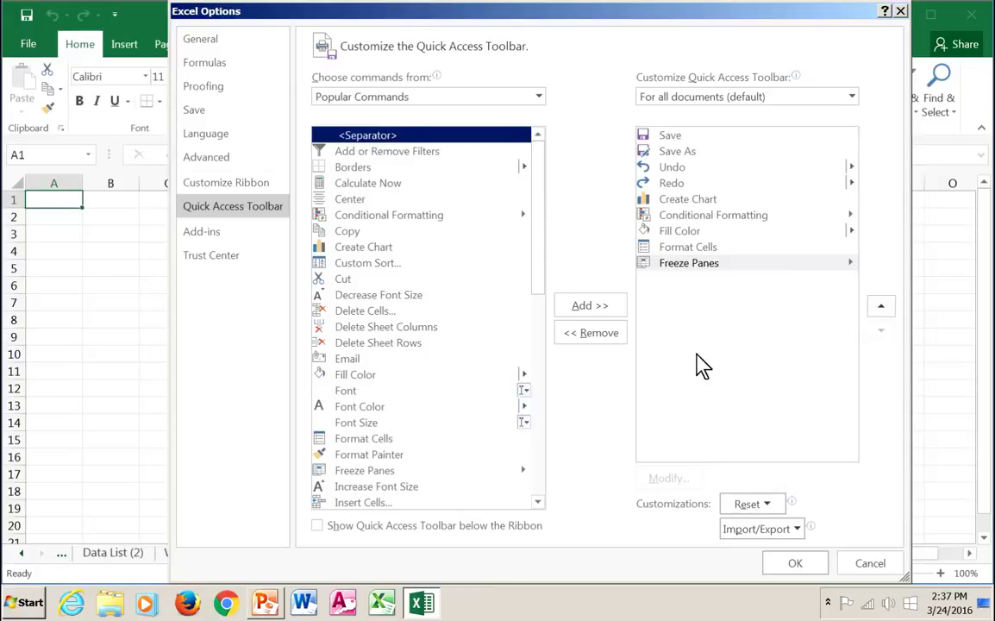
click(809, 569)
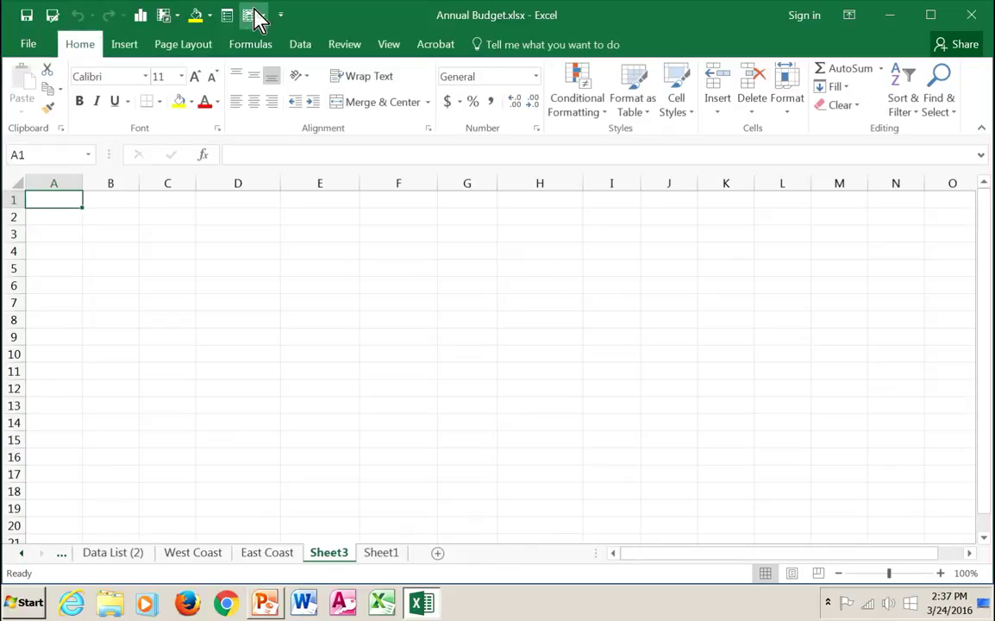
Reopen the Quick Access Toolbar customization in Excel Options and insert a separator after Save As
click(27, 47)
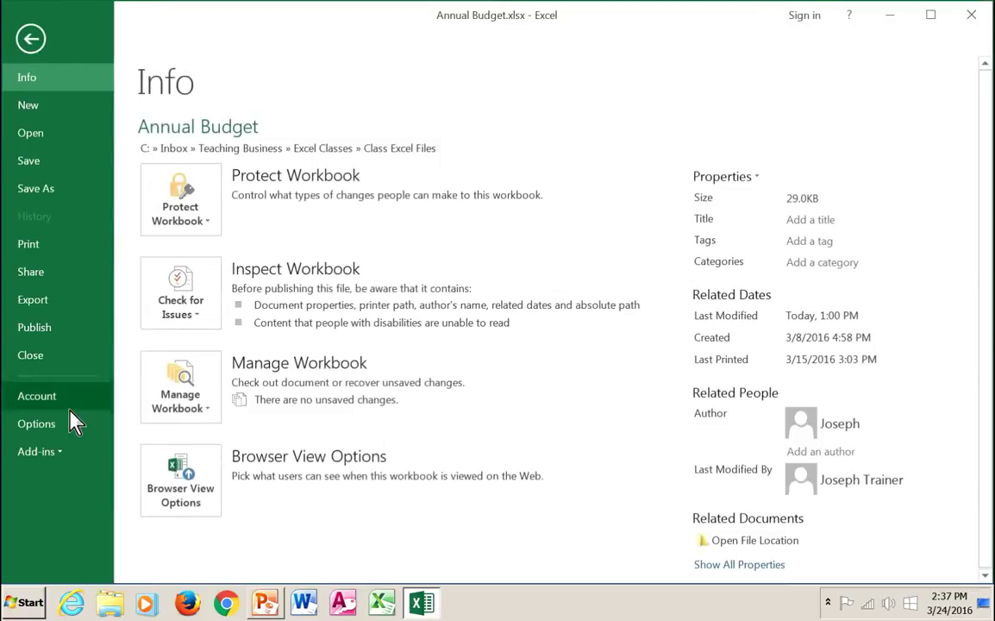
click(60, 423)
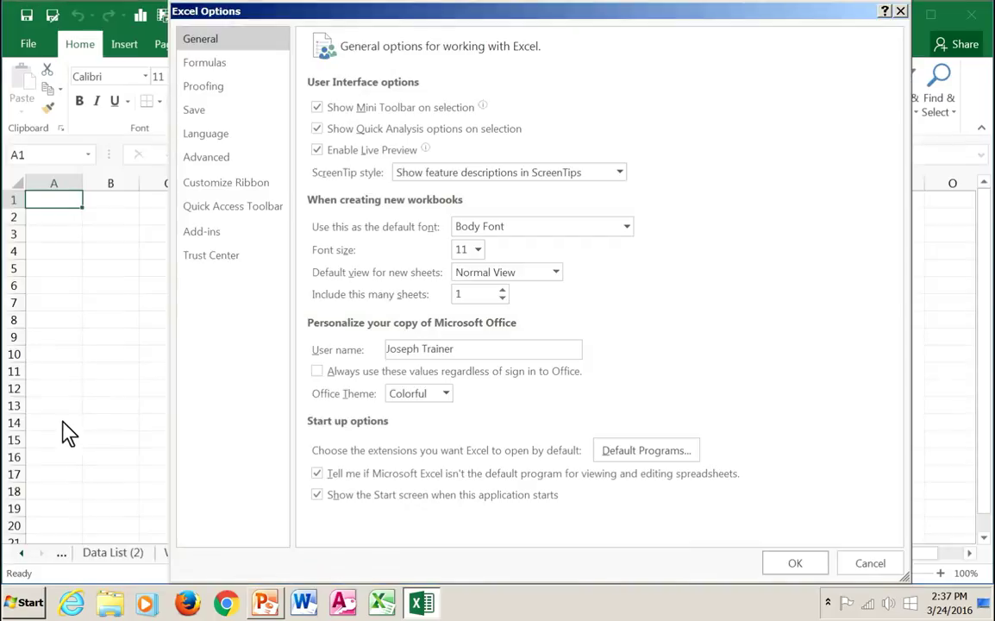
click(233, 211)
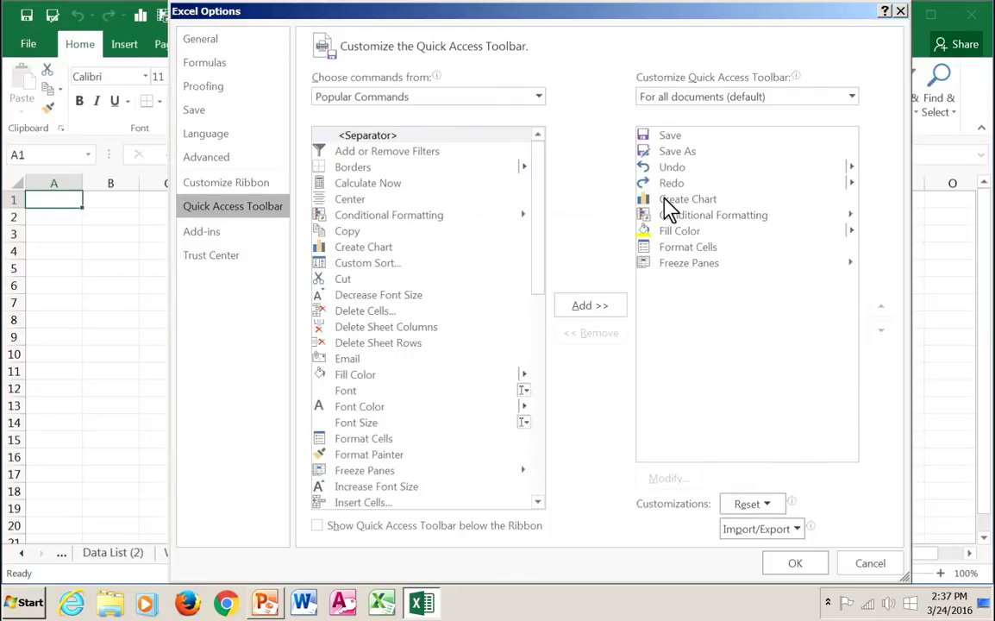
click(678, 155)
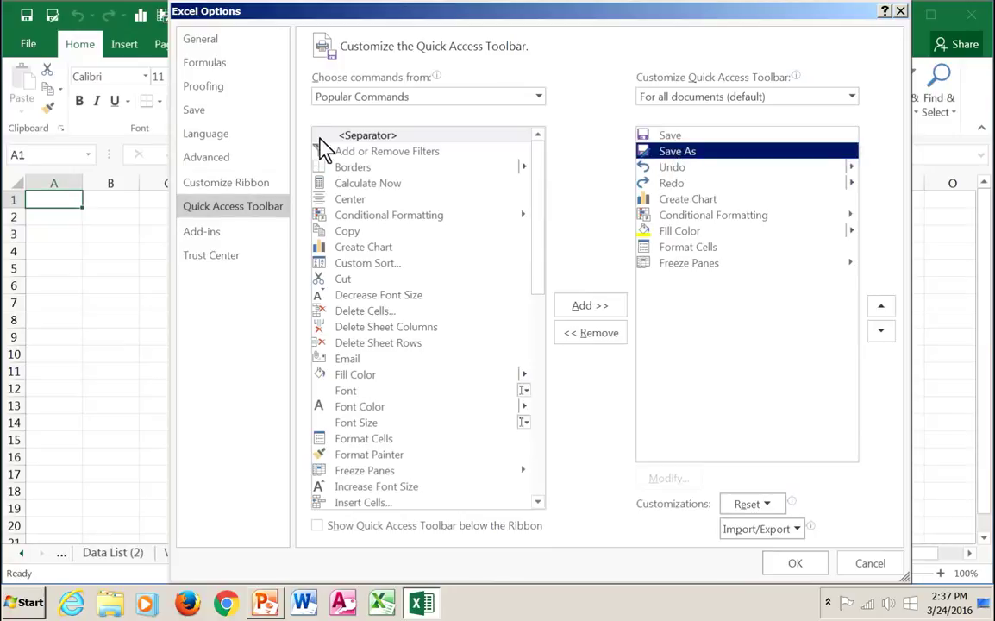
click(365, 138)
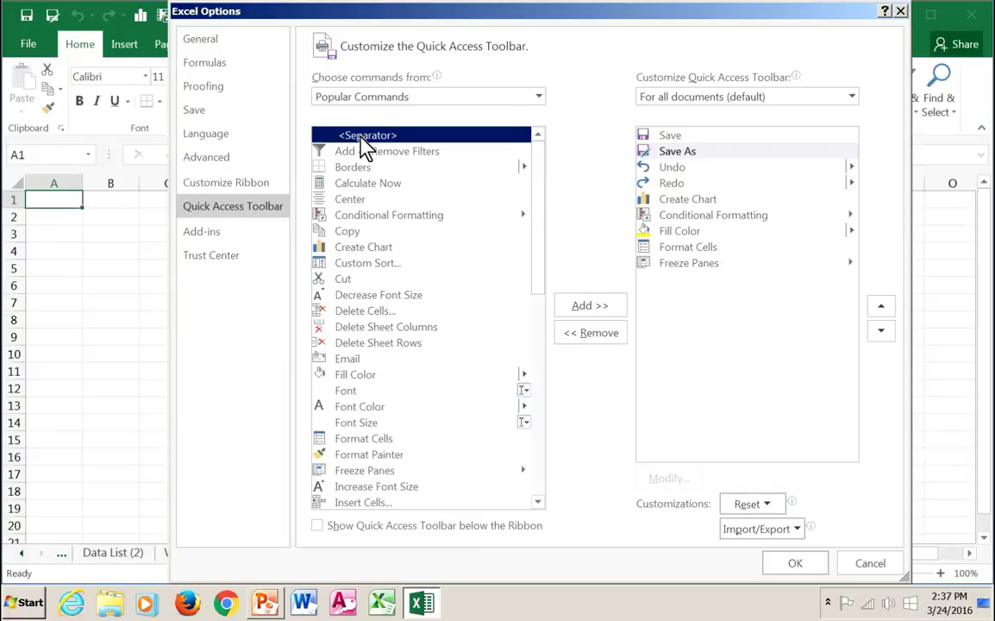
double_click(366, 138)
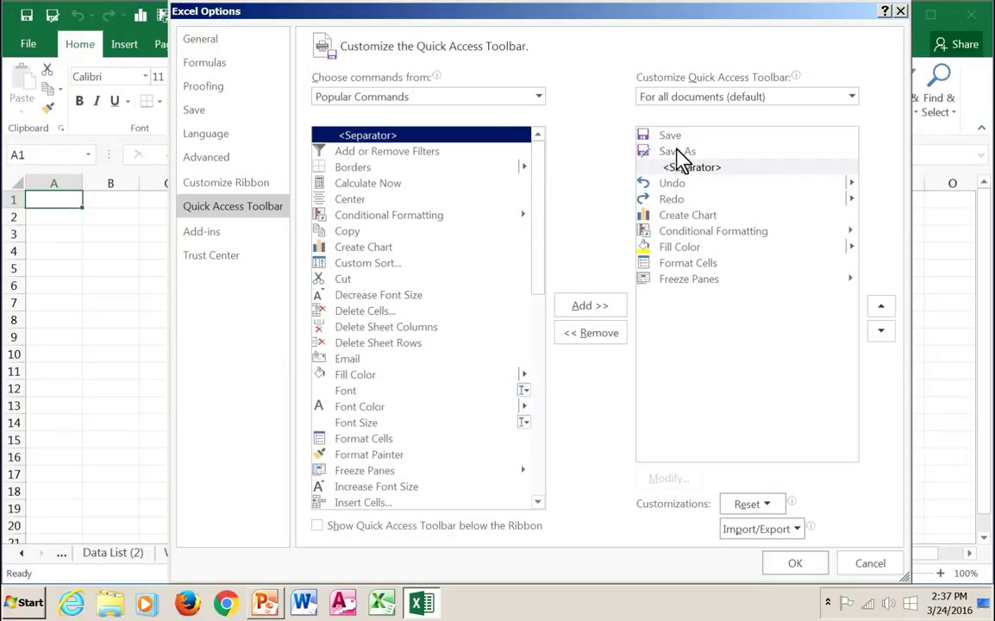
Insert separators after Redo and after Format Cells, and apply the Quick Access Toolbar changes
click(673, 204)
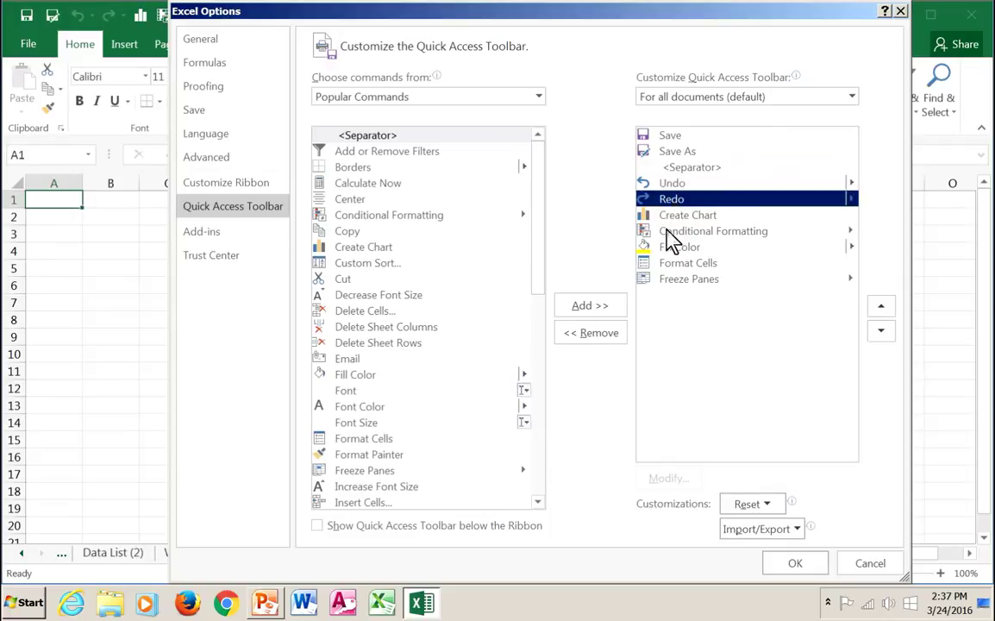
double_click(381, 137)
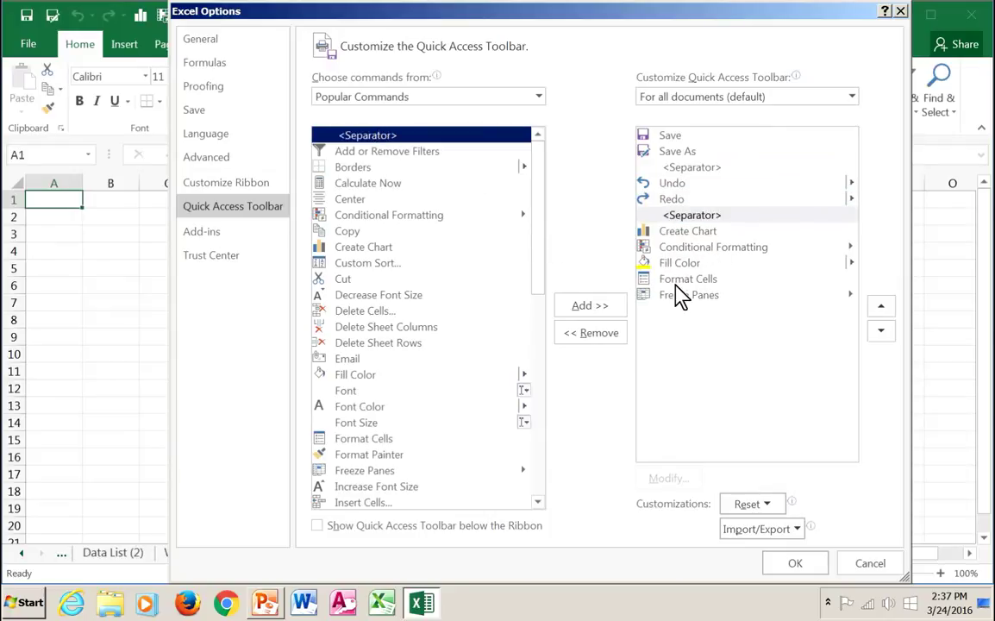
click(682, 264)
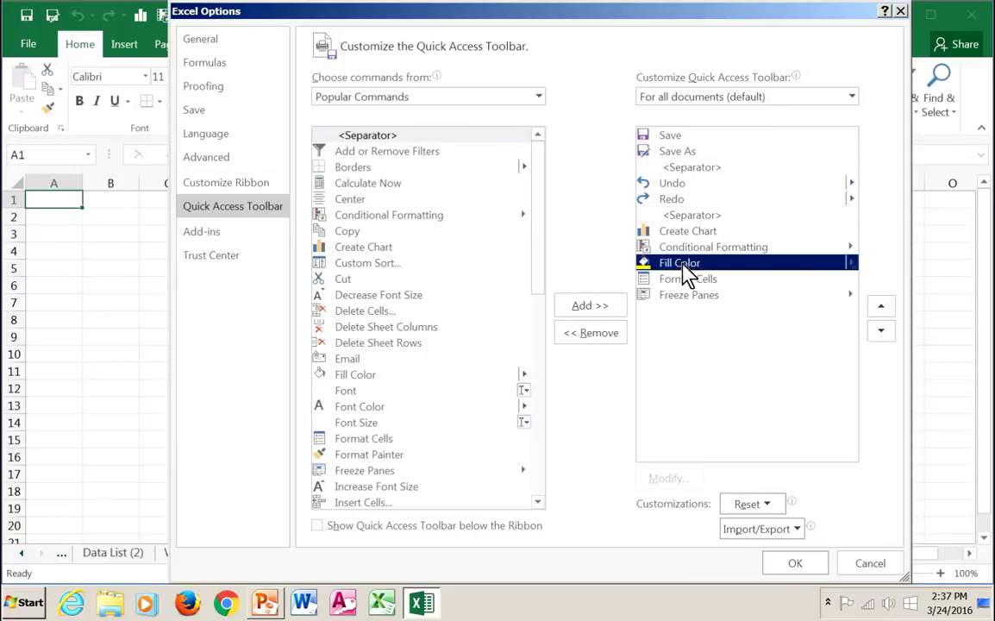
click(677, 281)
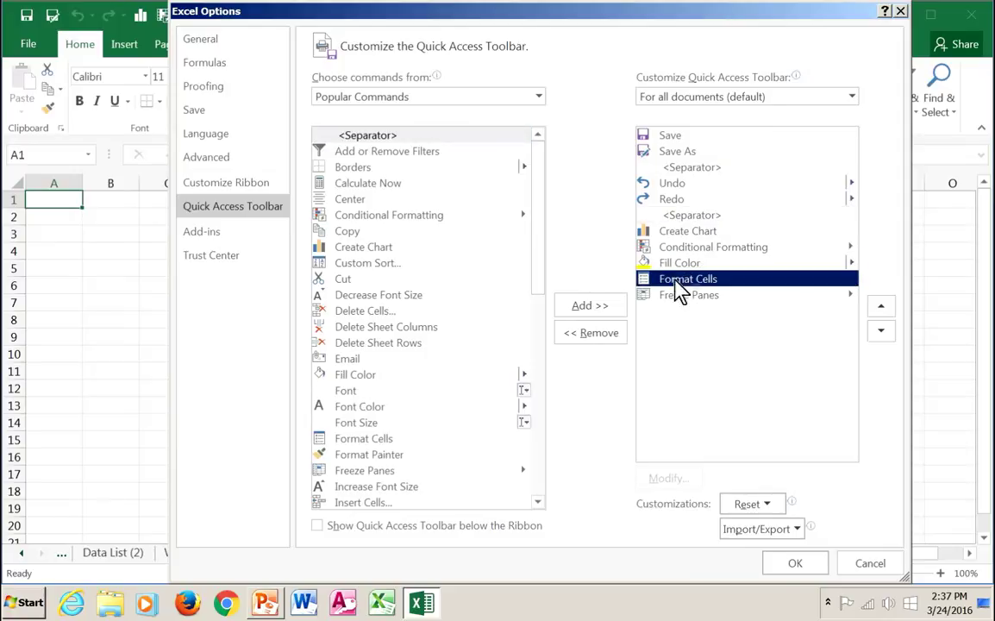
double_click(373, 138)
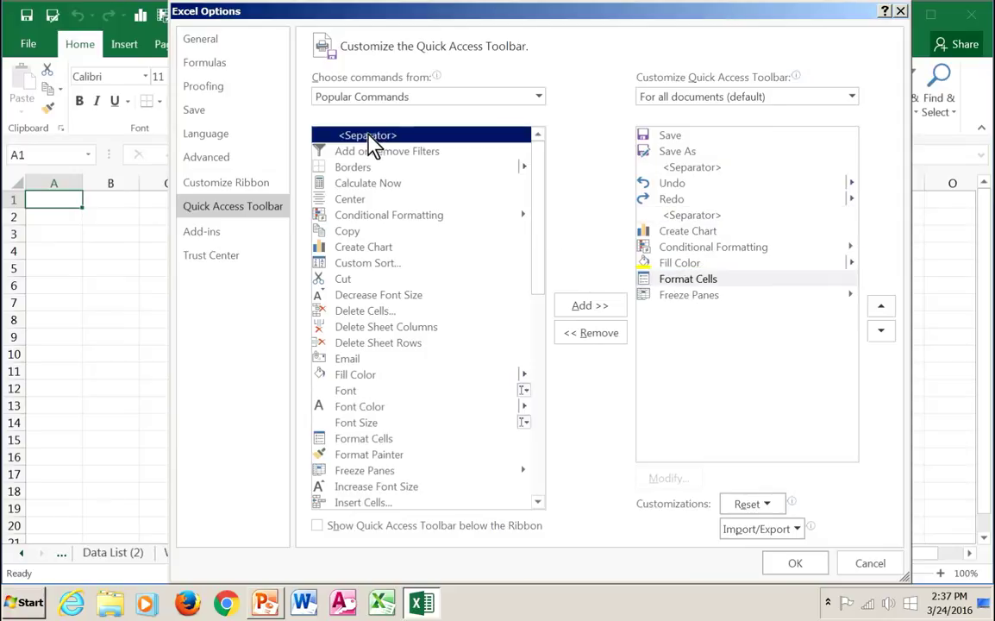
click(792, 565)
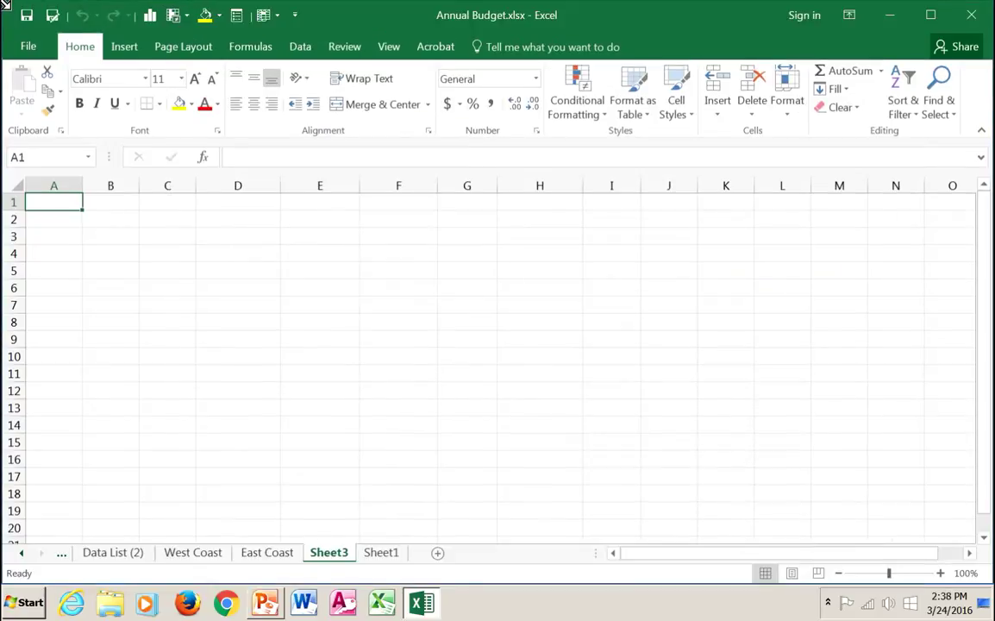
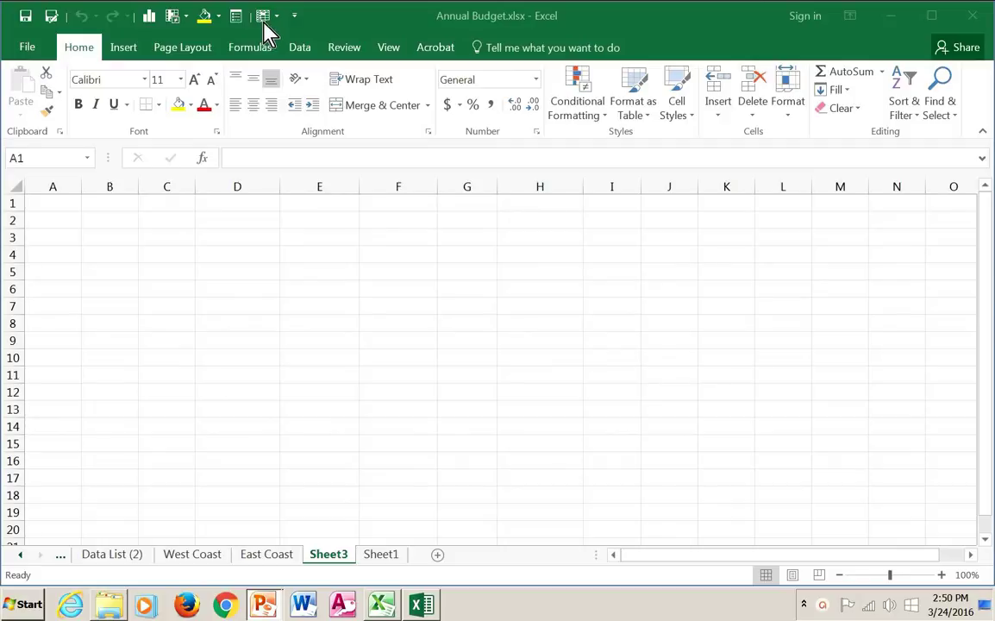
Export all Ribbon and Quick Access Toolbar customizations to the Documents library as Annual Budget QAT
click(294, 15)
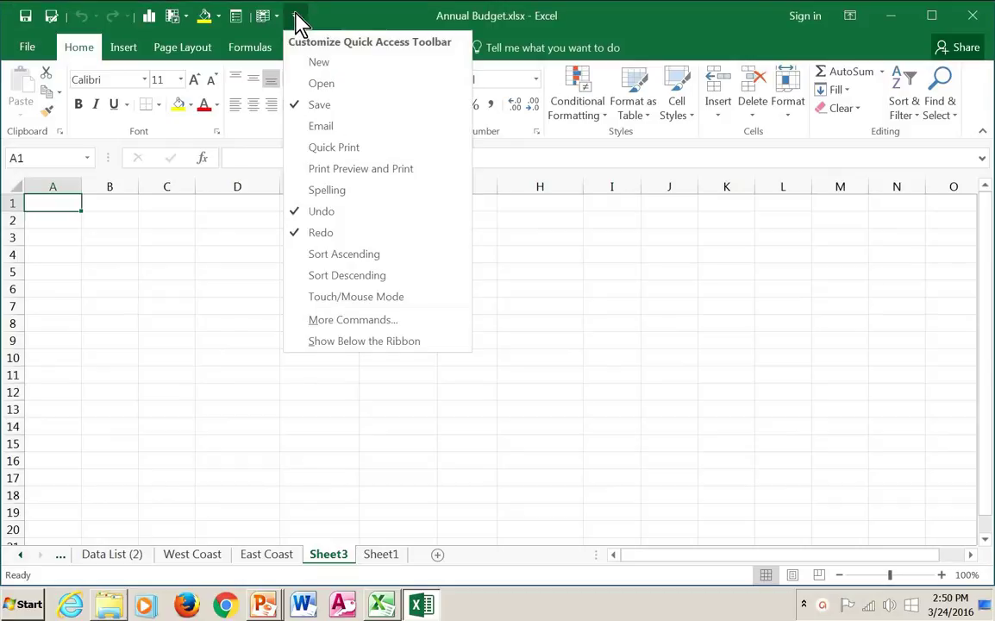
click(354, 321)
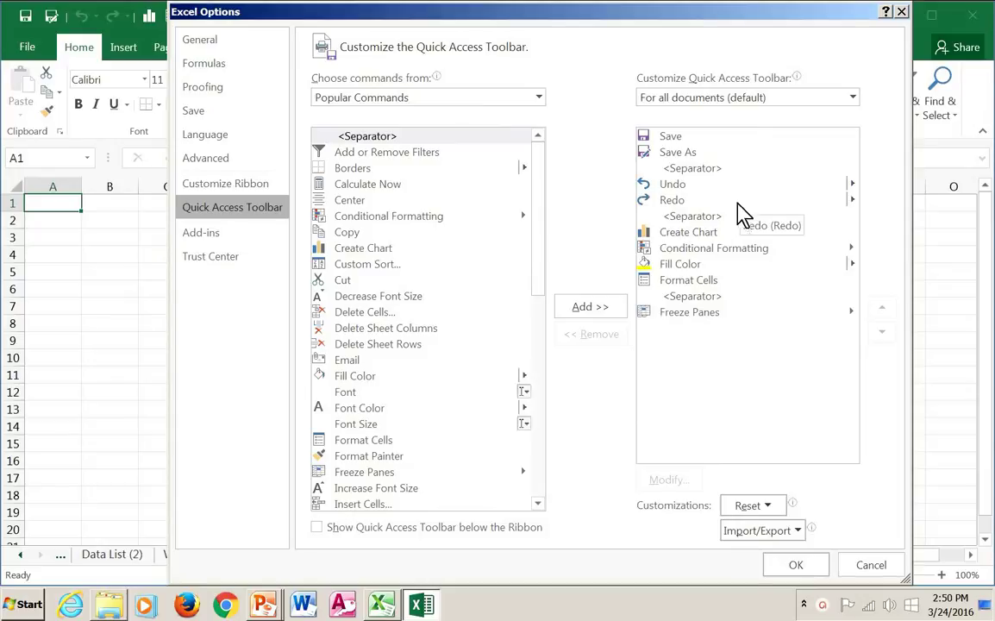
click(760, 534)
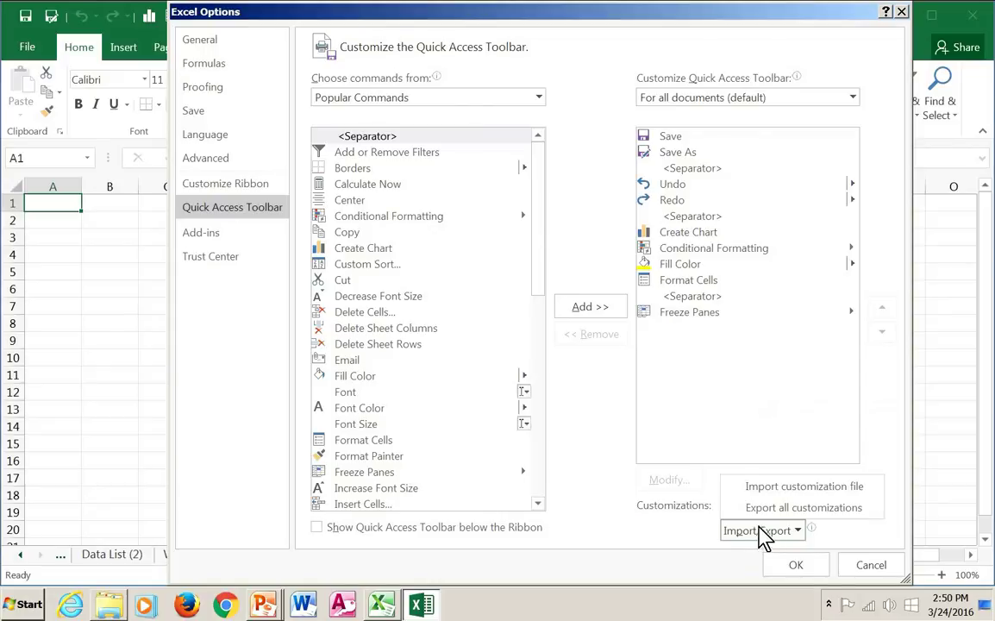
click(769, 512)
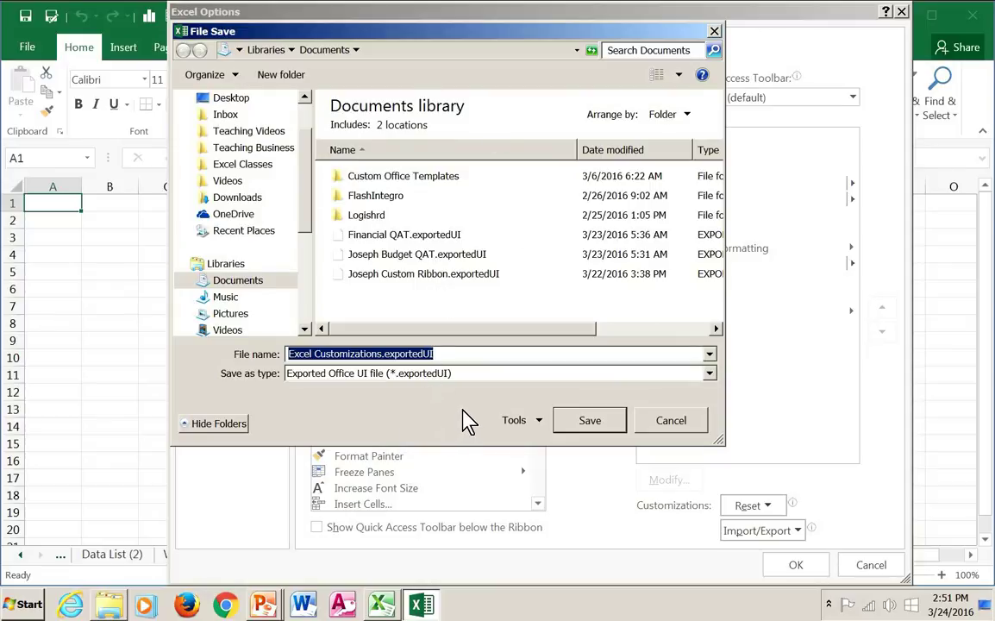
text(Annual Budget QAT)
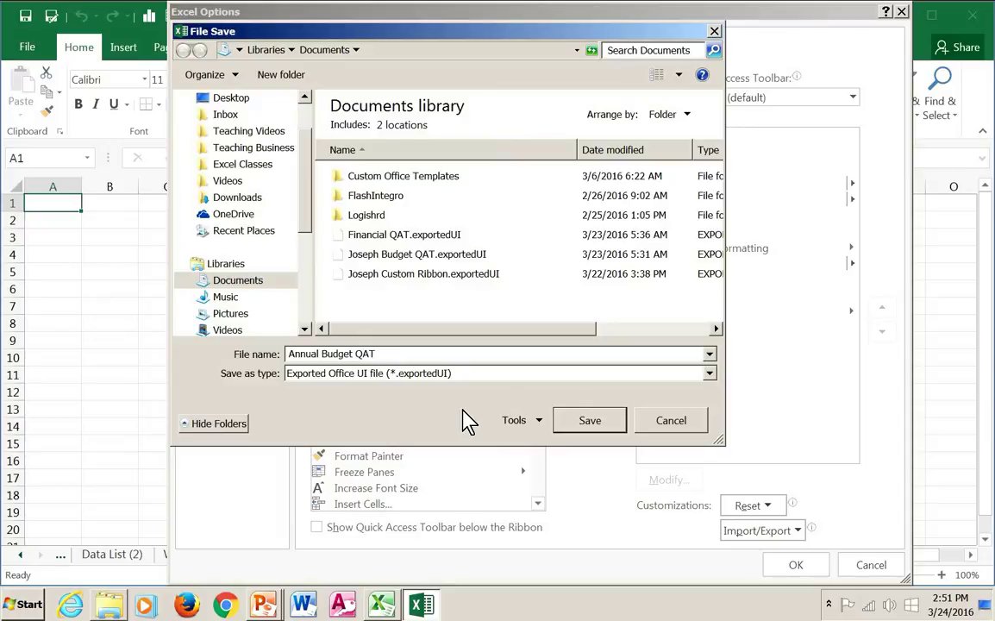
key(Return)
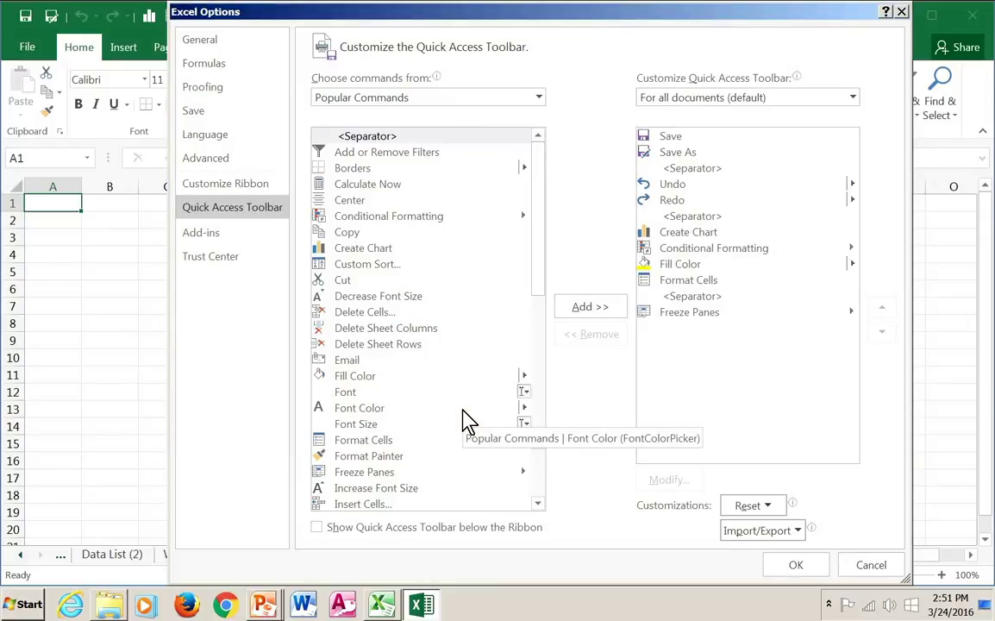
Check the Documents library for the exported customization file, and leave the export dialog without saving
click(743, 532)
click(756, 509)
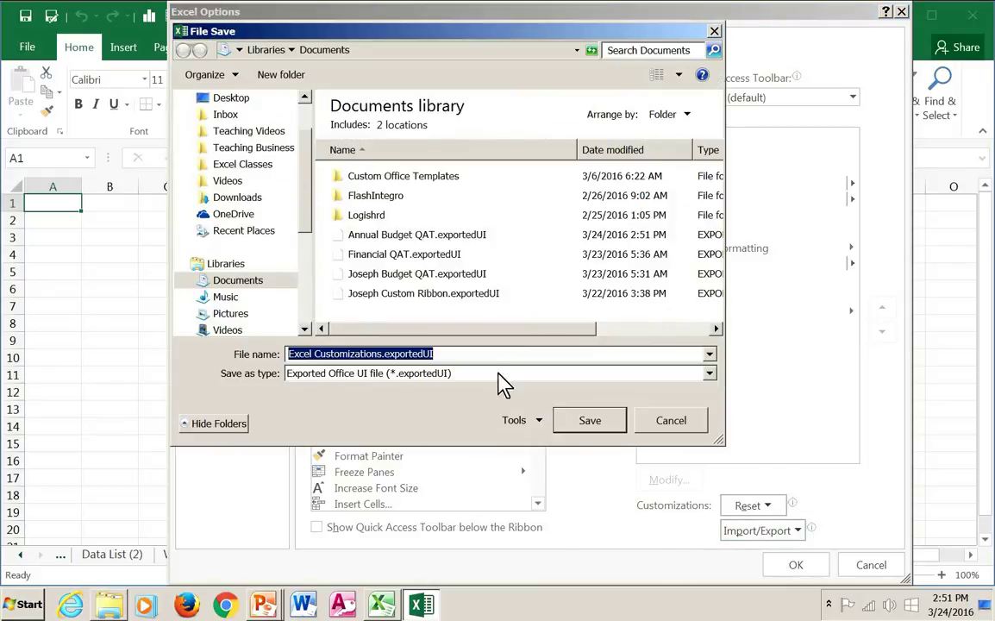
click(654, 428)
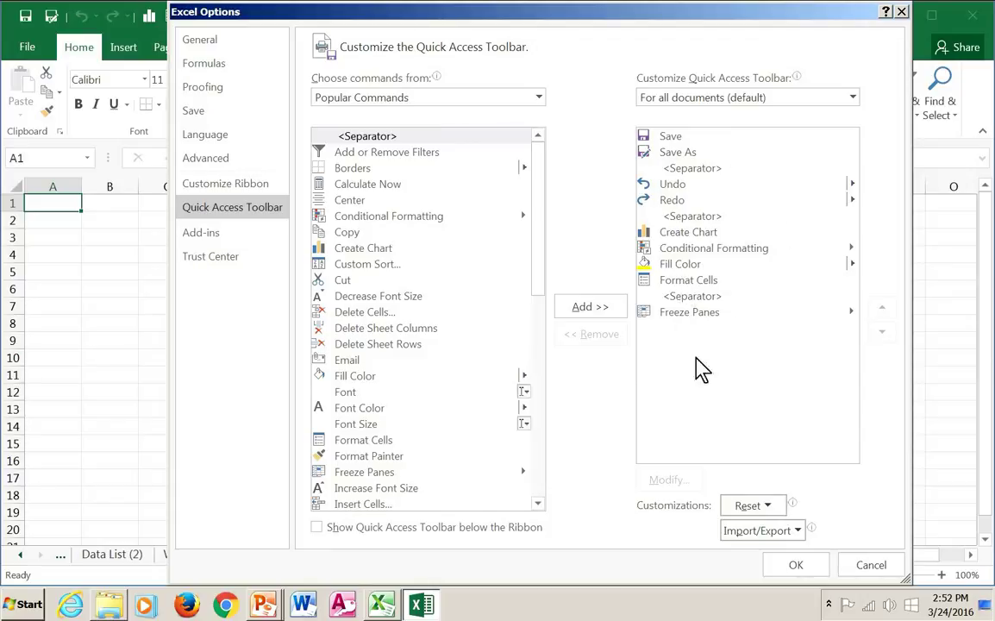
Reset all Ribbon and Quick Access Toolbar customizations to the defaults and apply the change
click(748, 507)
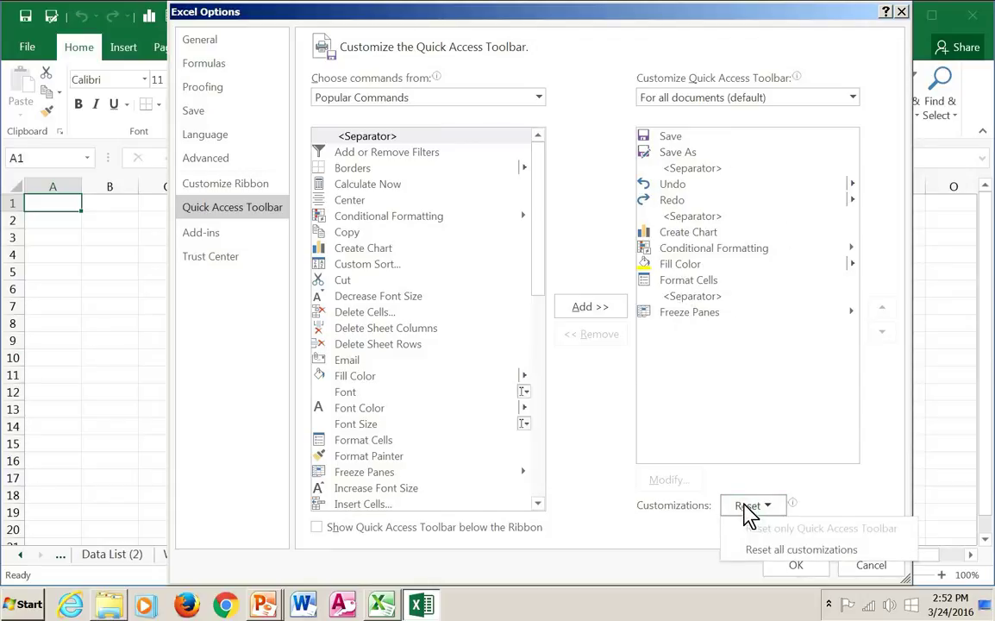
click(798, 550)
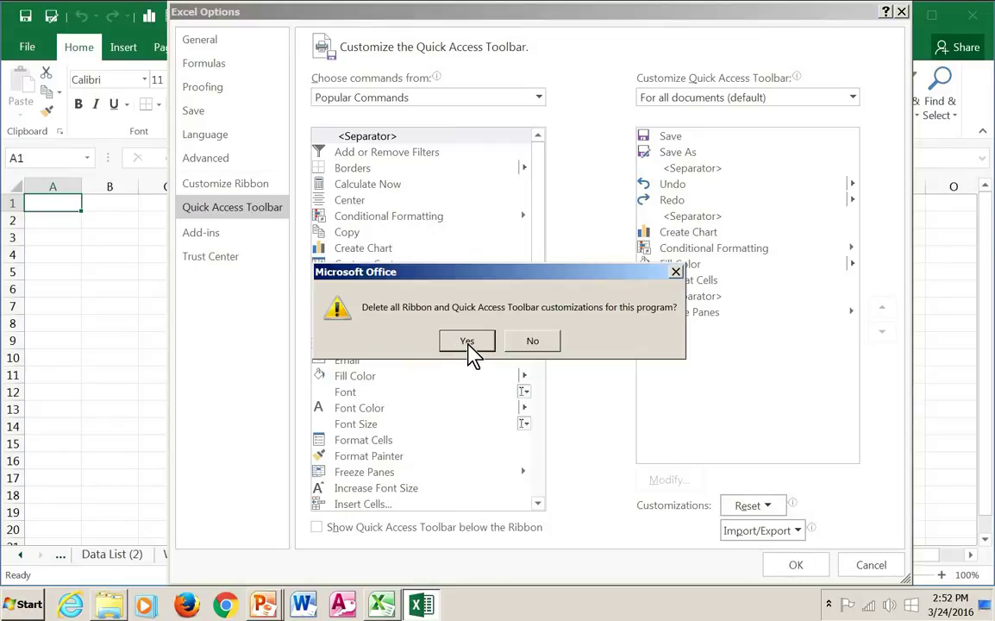
click(468, 343)
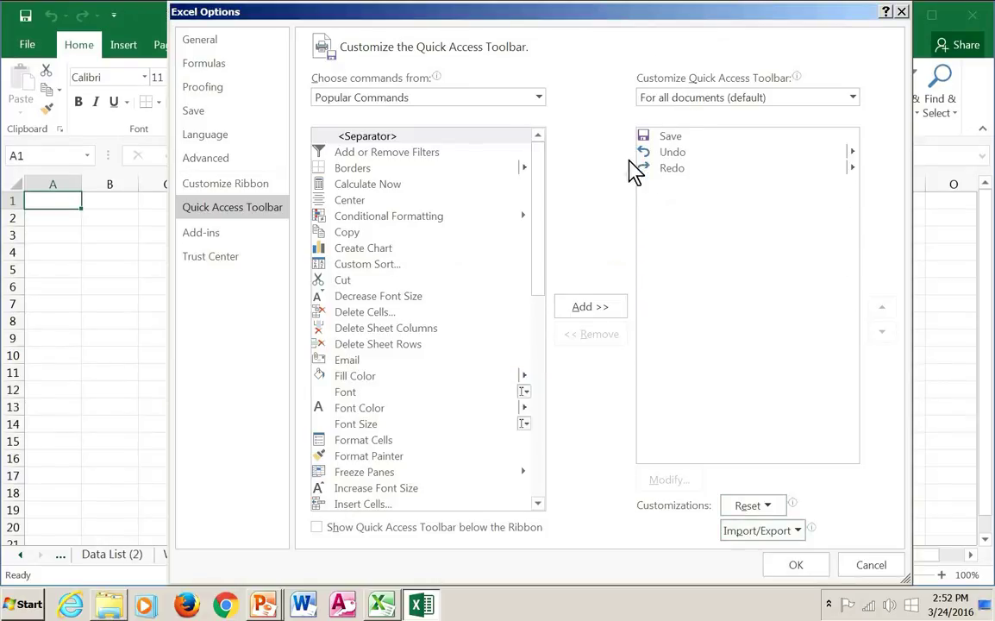
click(803, 565)
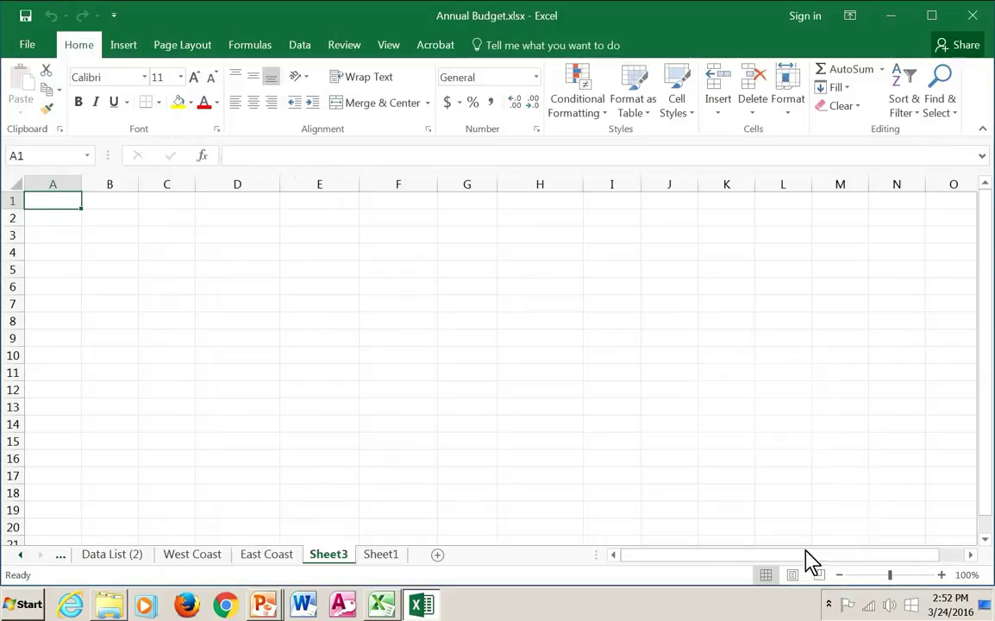
Import the Annual Budget QAT.exportedUI customization file, replacing all existing customizations, and apply the Excel Options changes
click(113, 18)
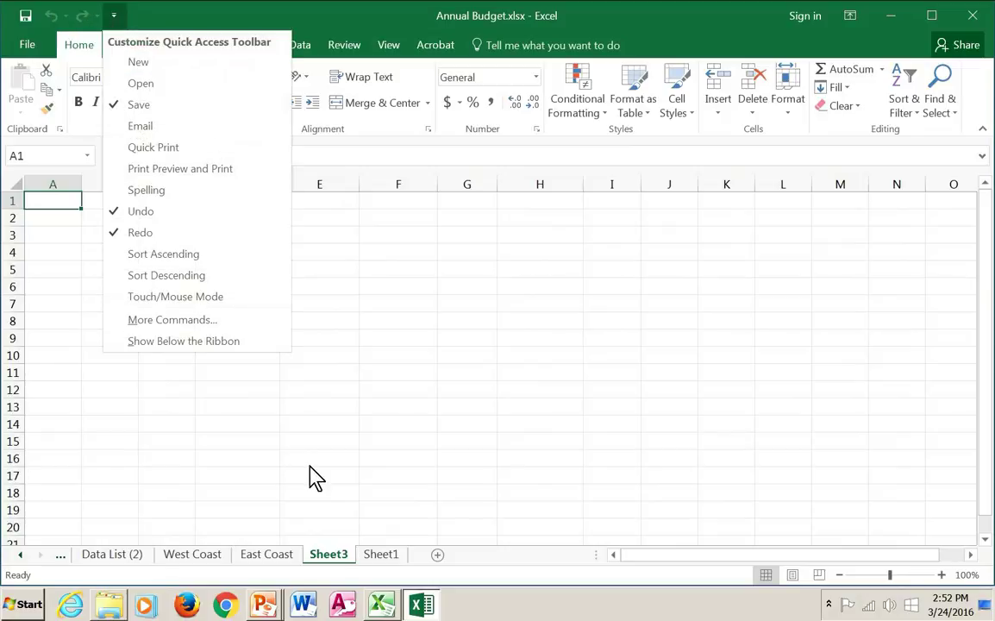
click(241, 325)
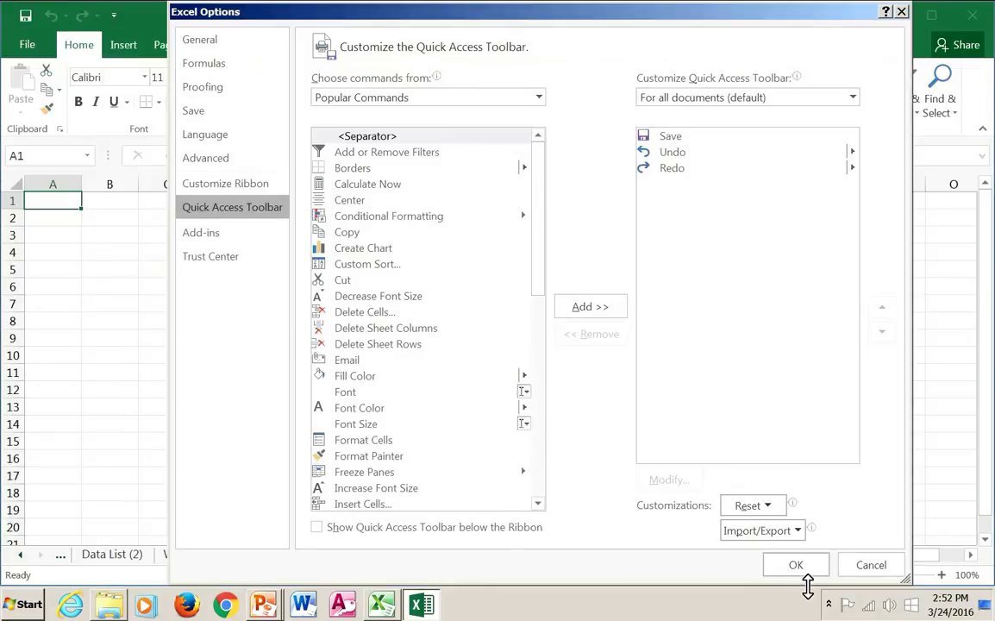
click(759, 530)
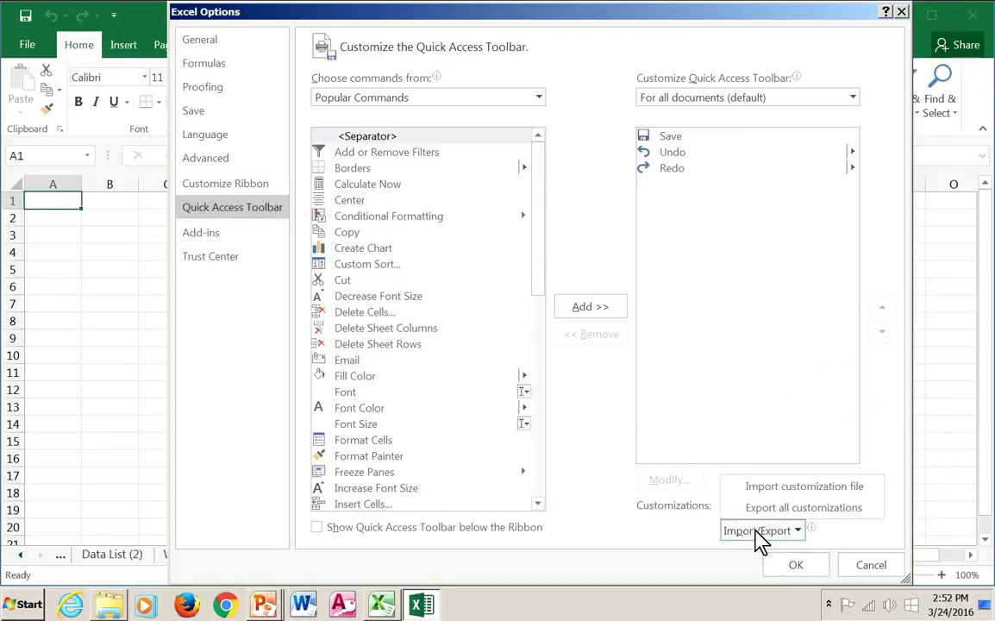
click(773, 490)
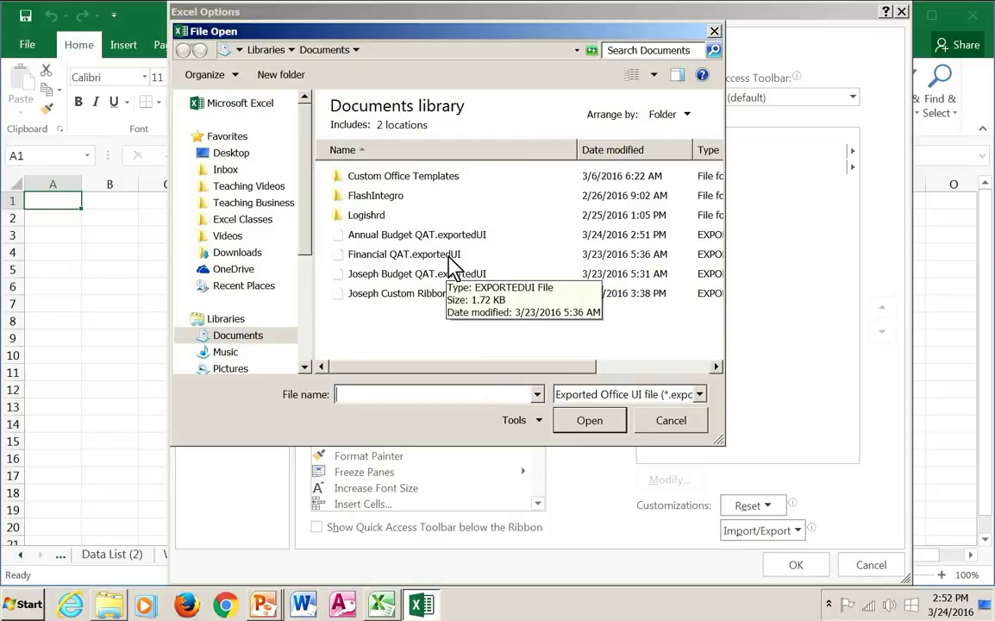
click(390, 246)
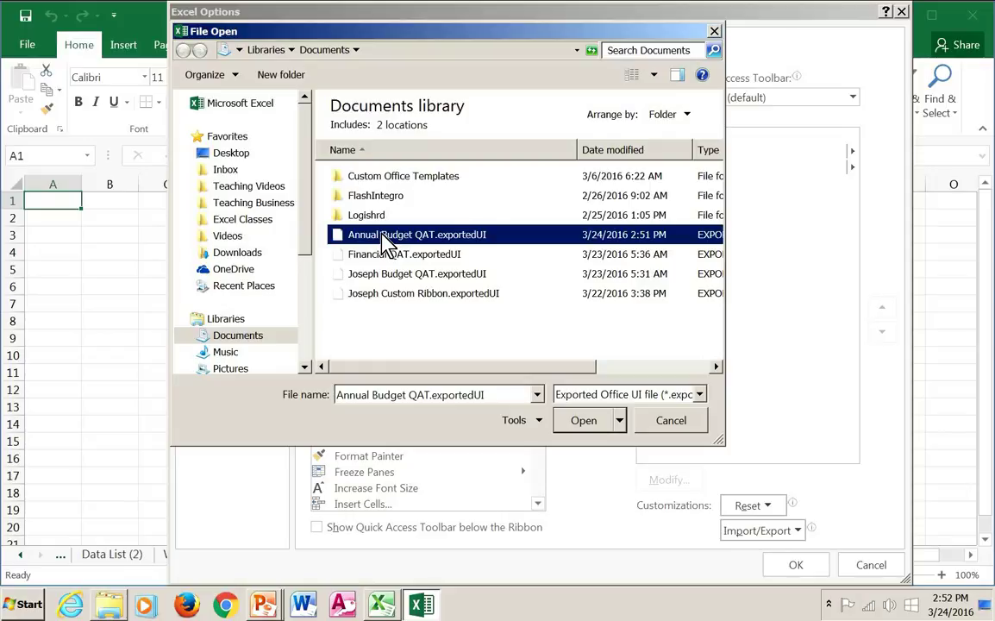
click(586, 422)
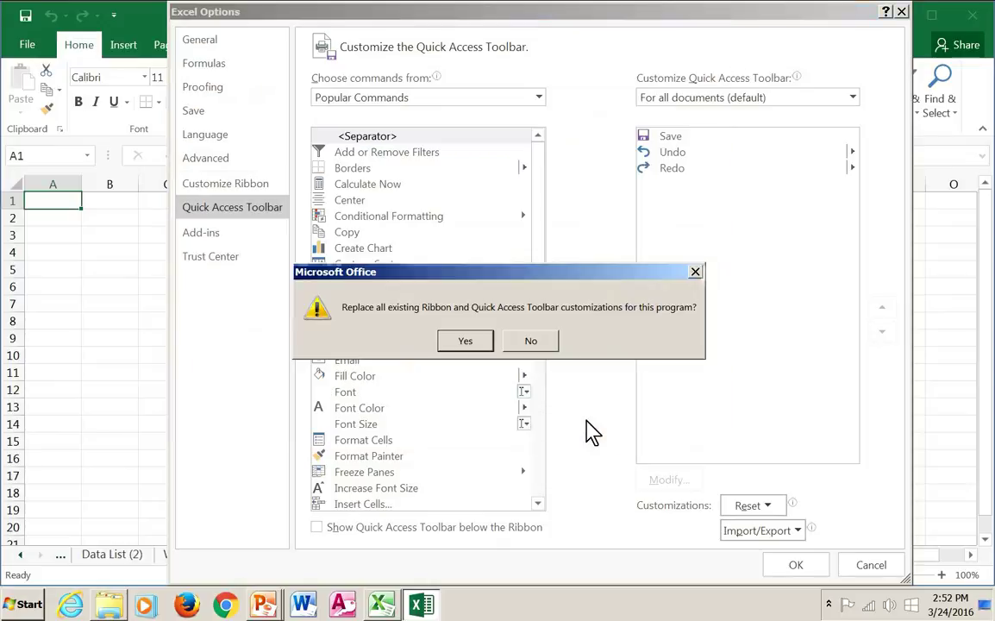
click(466, 341)
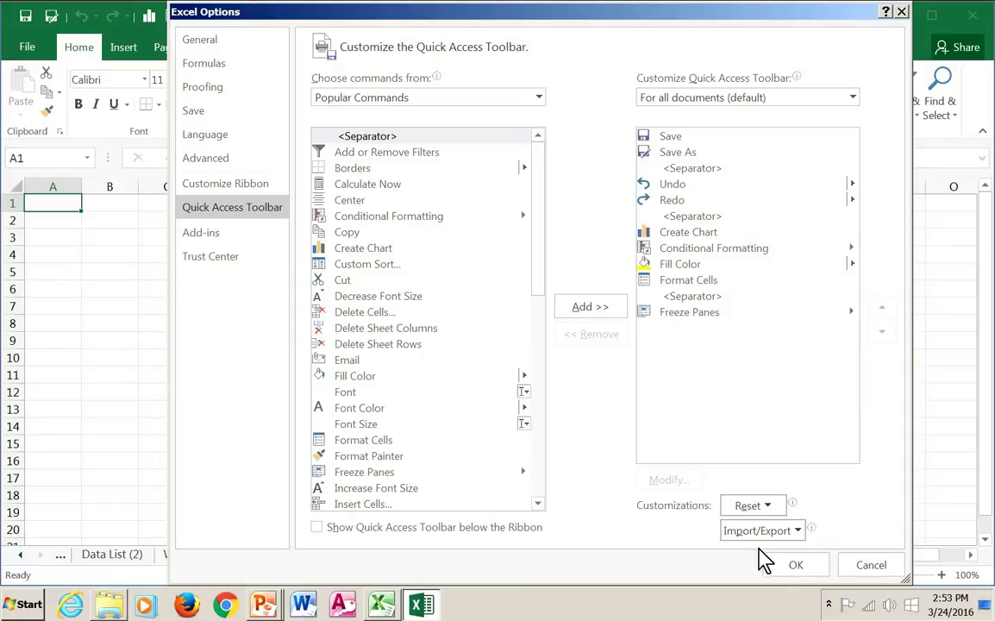
click(793, 566)
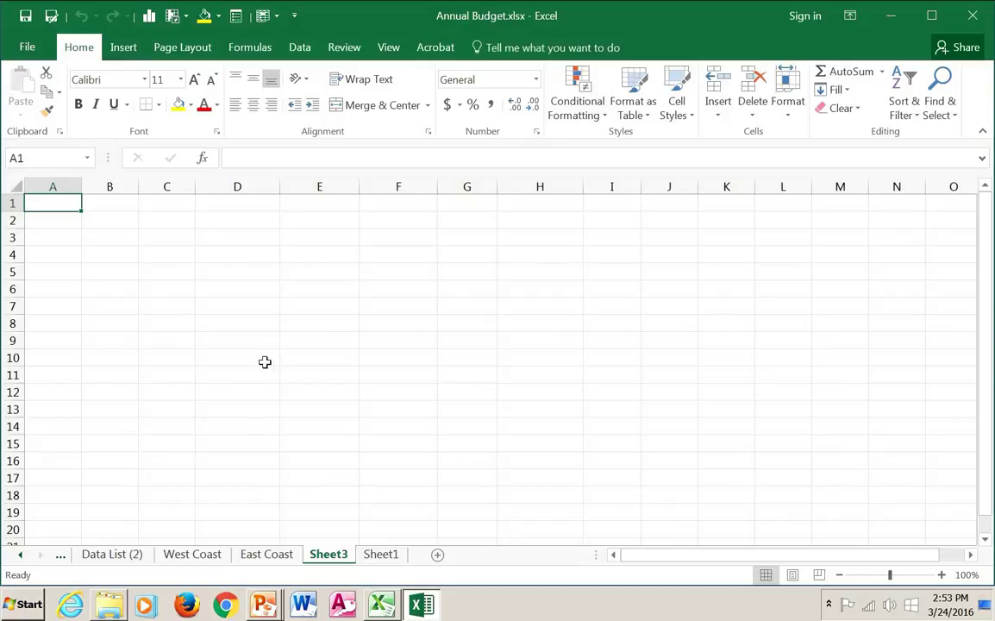
Add PivotTable, Refresh All and Merge & Center to the Quick Access Toolbar for Annual Budget.xlsx only, and apply the changes
click(295, 19)
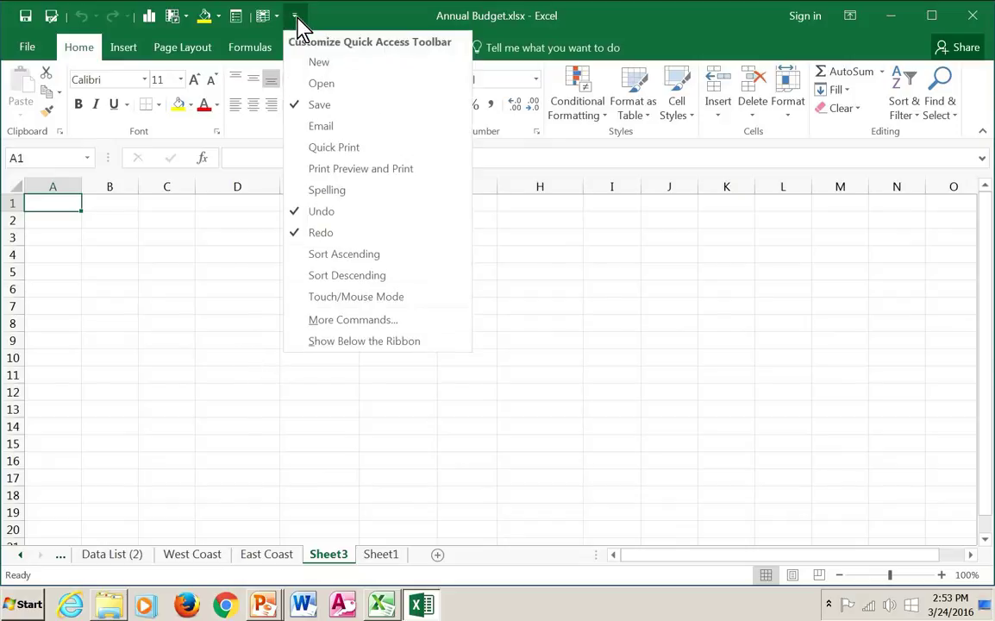
click(339, 320)
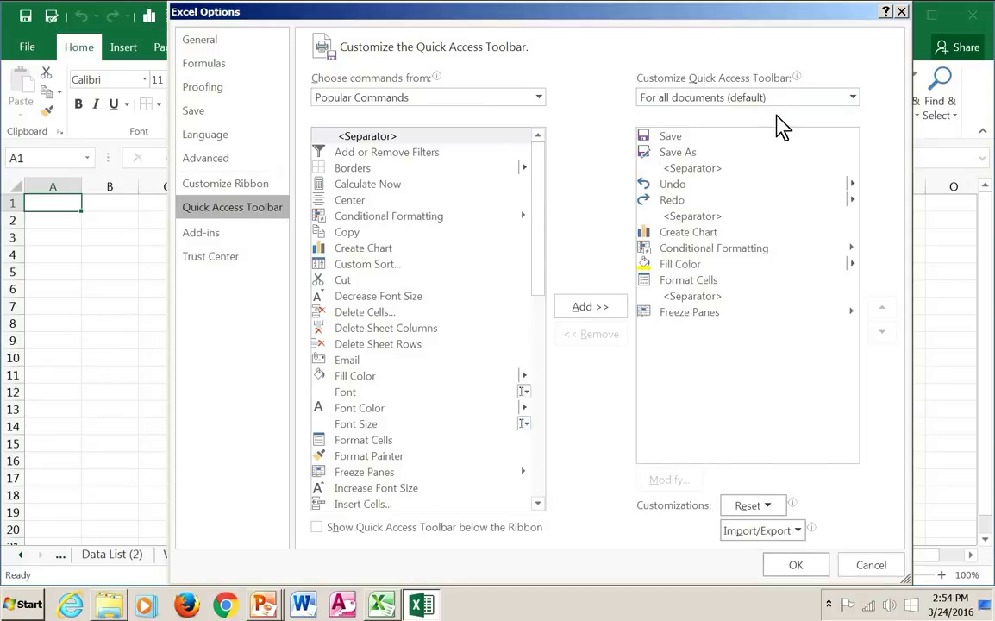
click(798, 98)
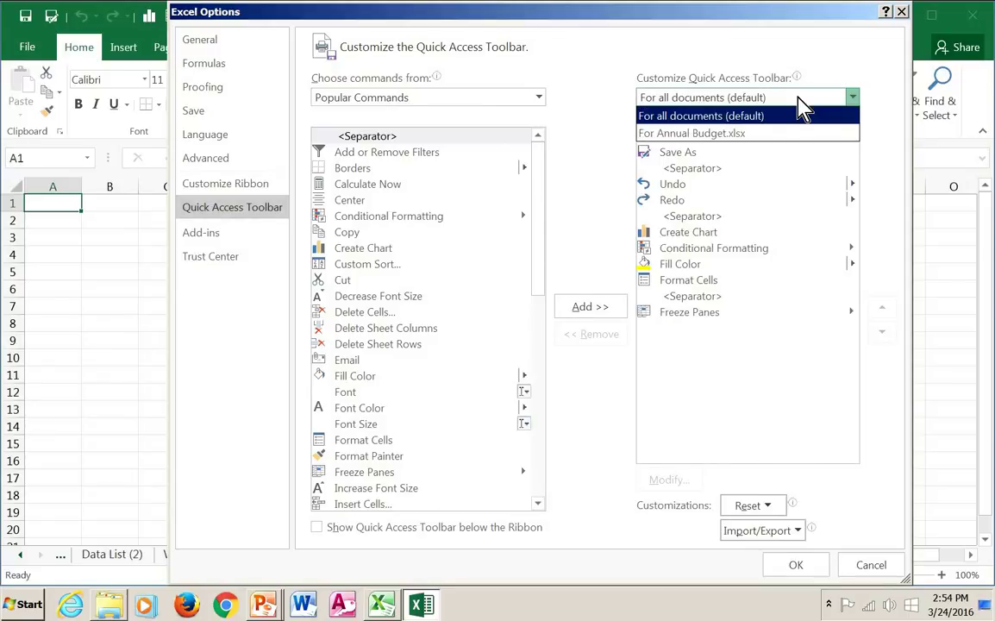
click(729, 136)
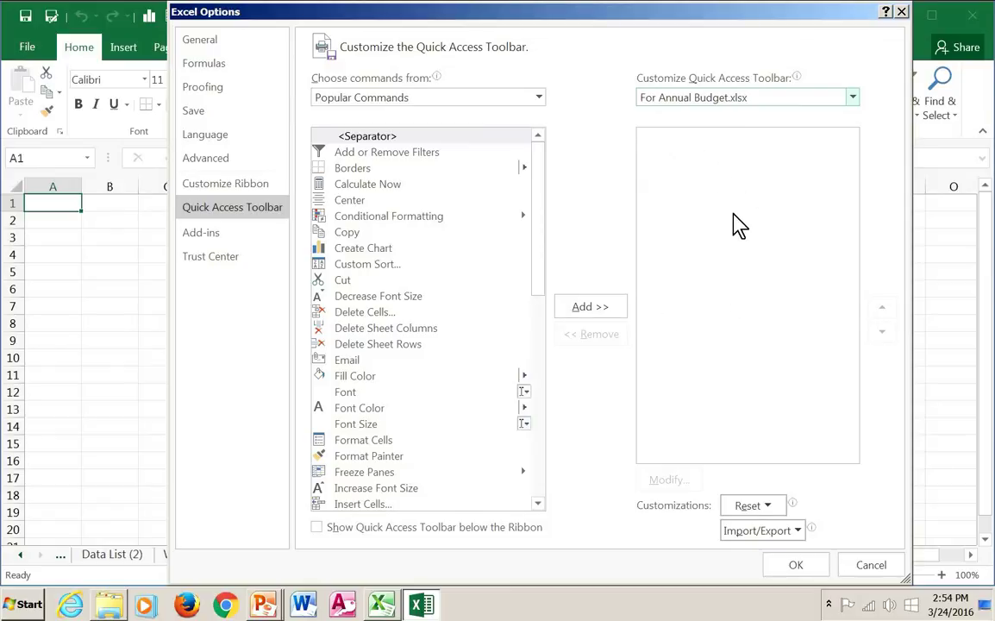
click(542, 489)
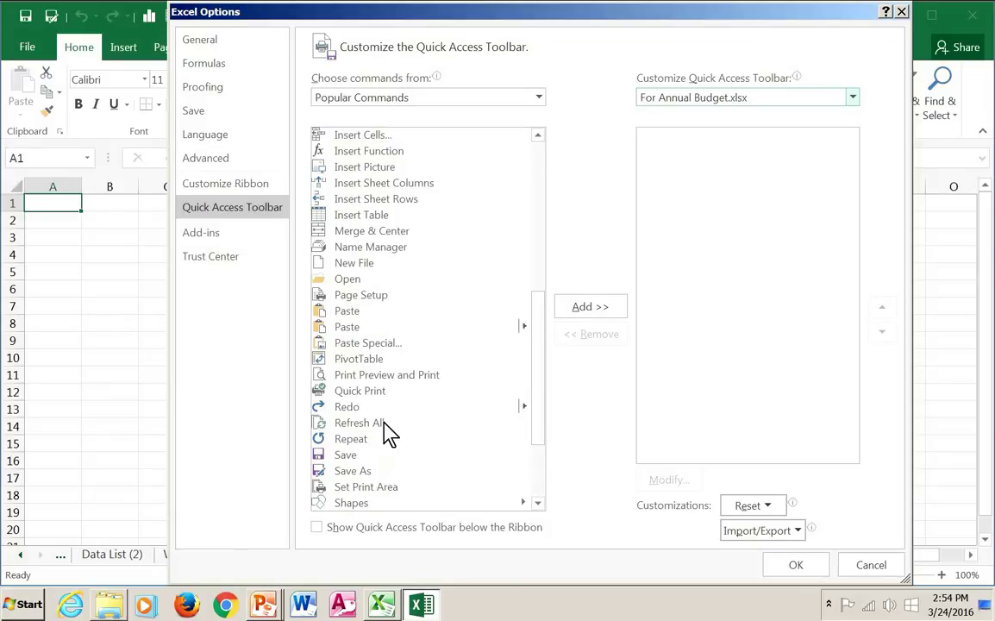
double_click(363, 361)
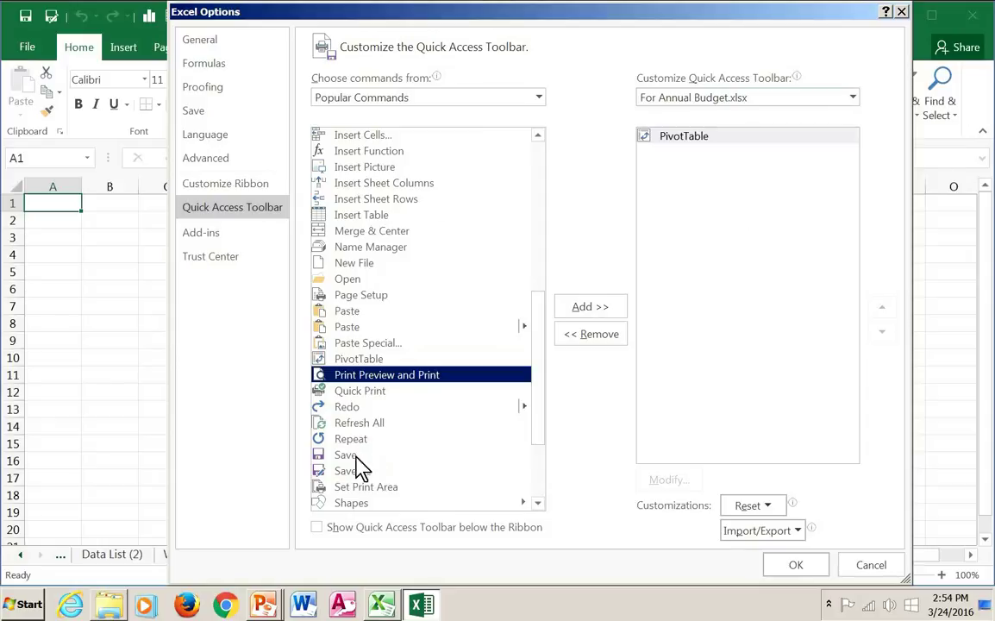
double_click(350, 424)
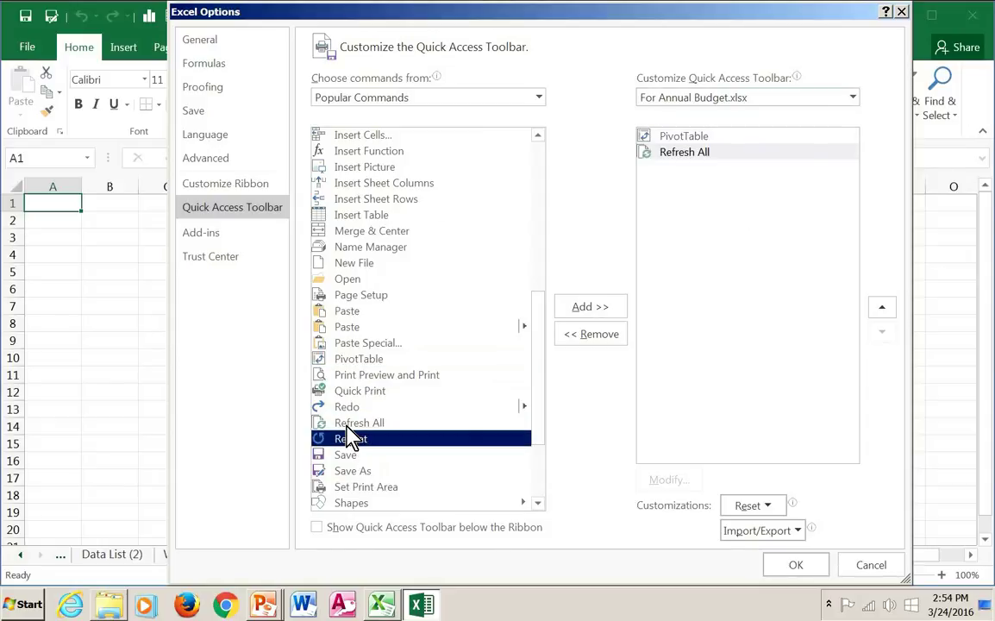
double_click(366, 231)
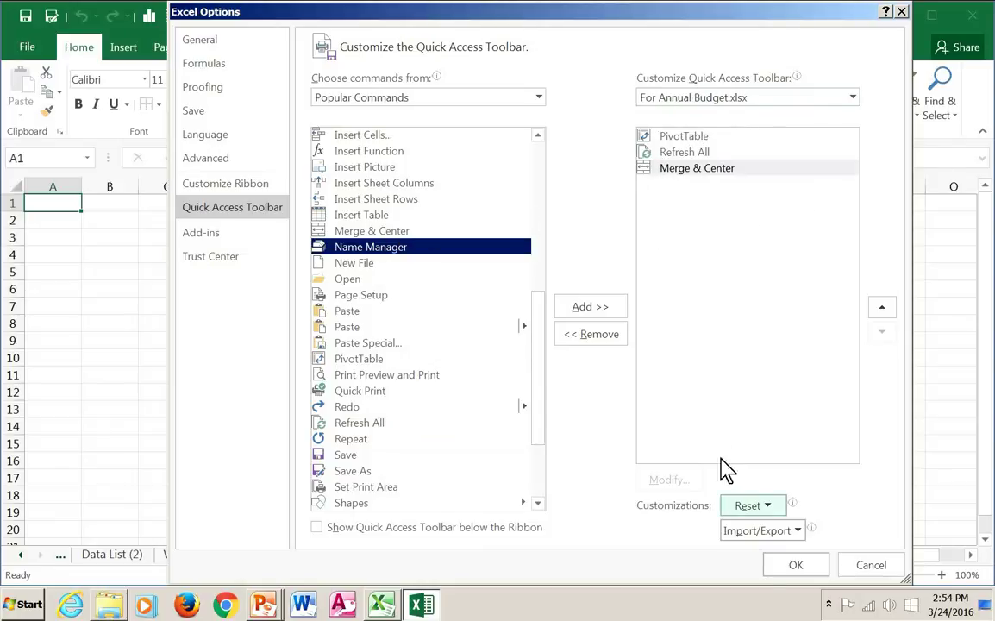
click(795, 567)
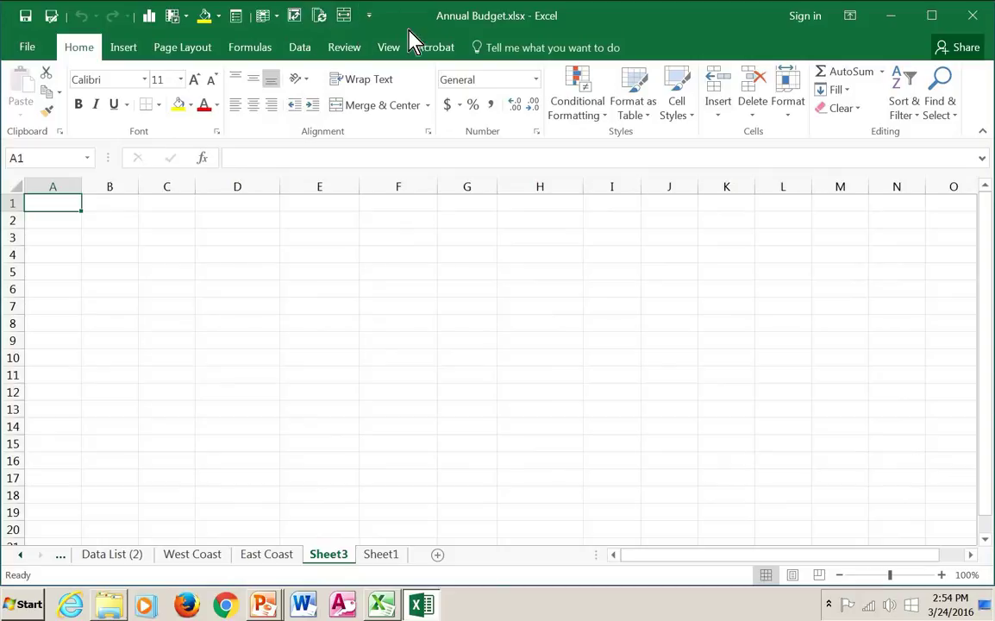
Create a blank workbook to check which commands its Quick Access Toolbar shows, and close it again
click(31, 49)
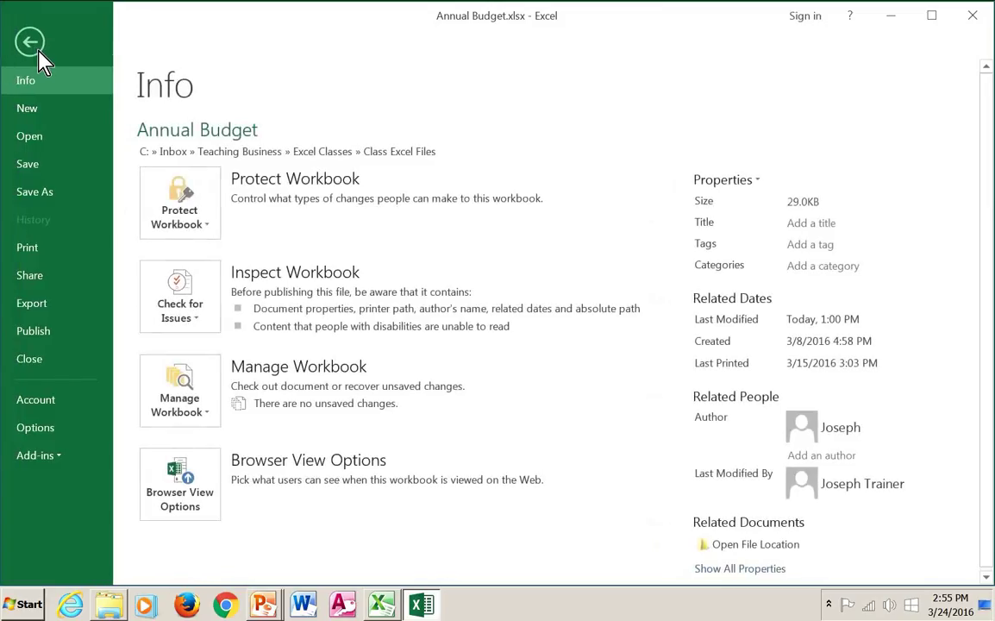
click(44, 110)
click(177, 282)
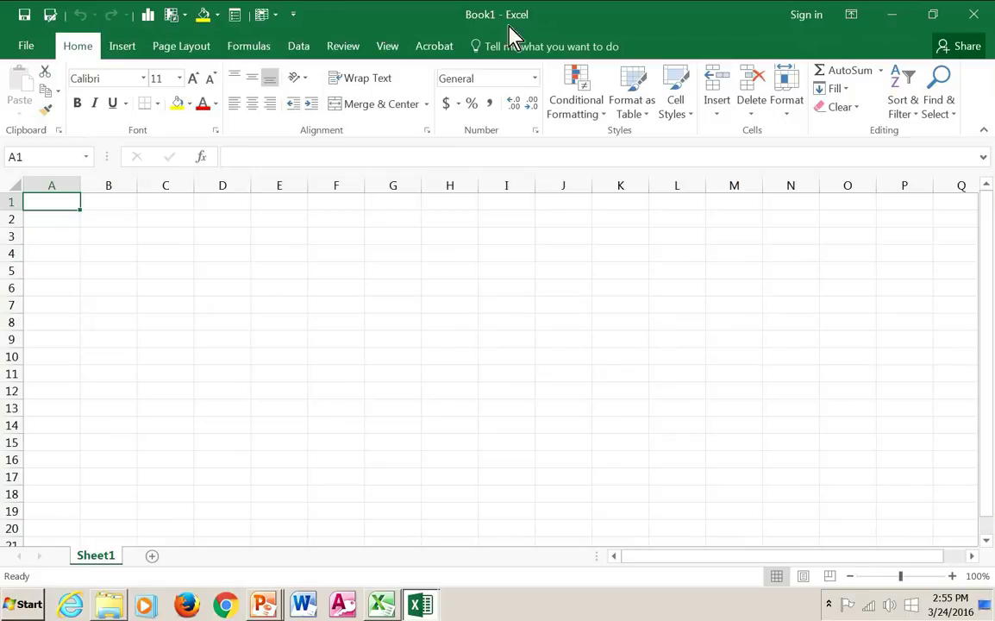
click(971, 14)
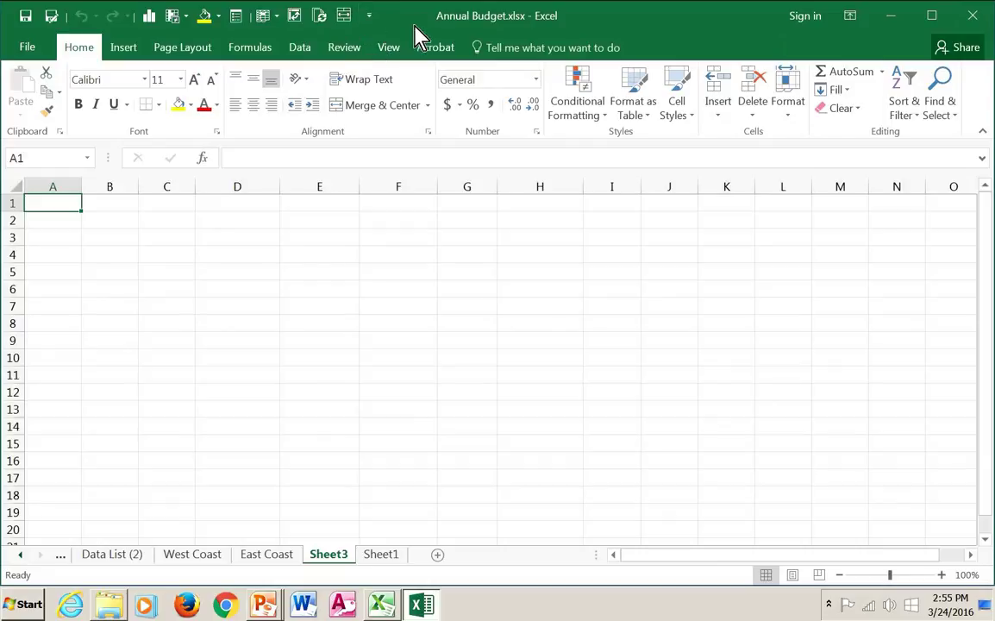
Remove PivotTable, Refresh All and Merge & Center from the Quick Access Toolbar for Annual Budget.xlsx, and apply the changes
click(369, 15)
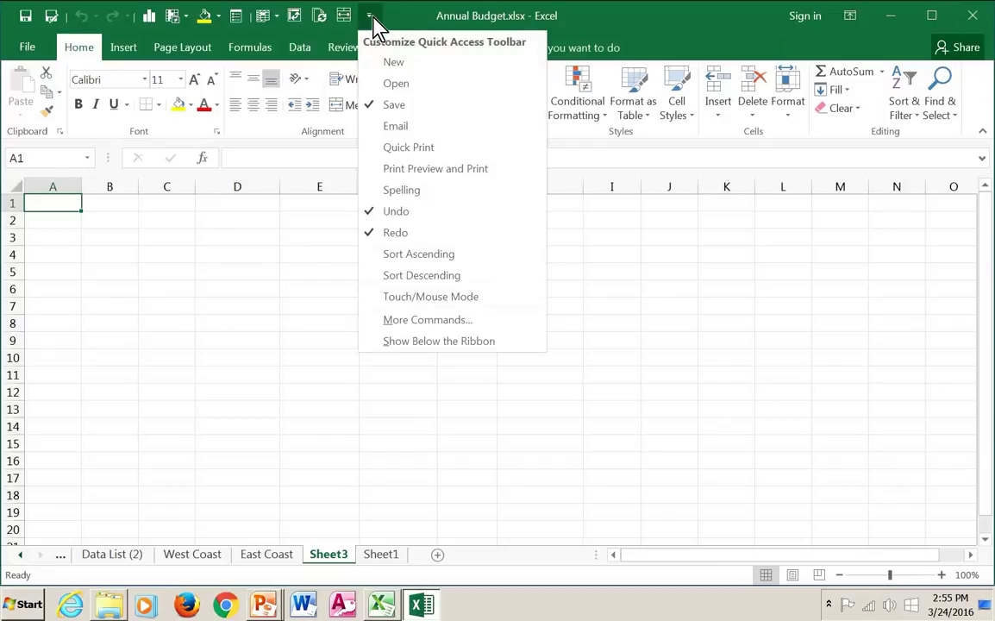
click(446, 321)
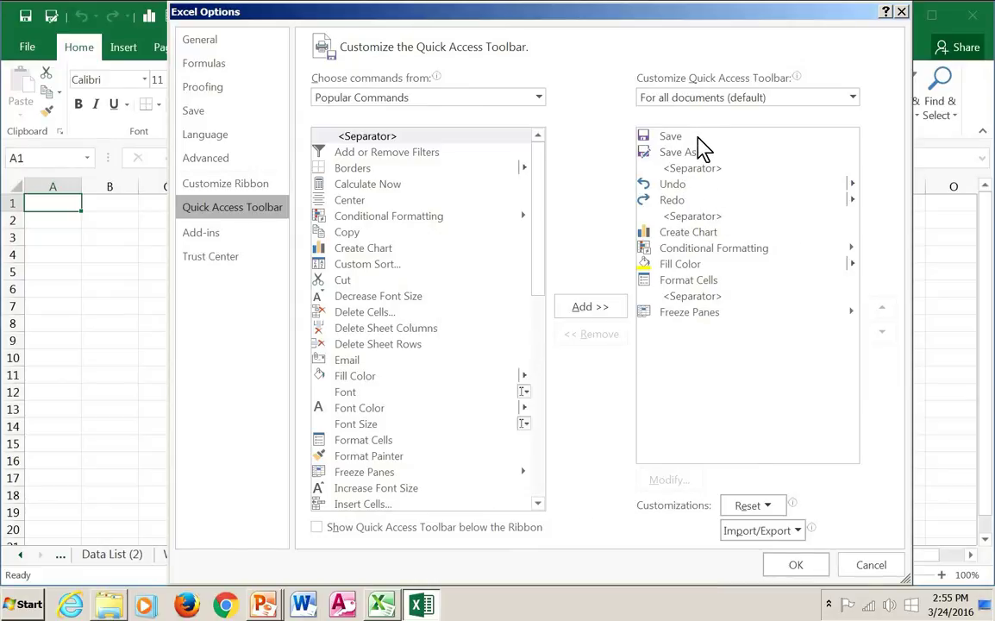
click(702, 98)
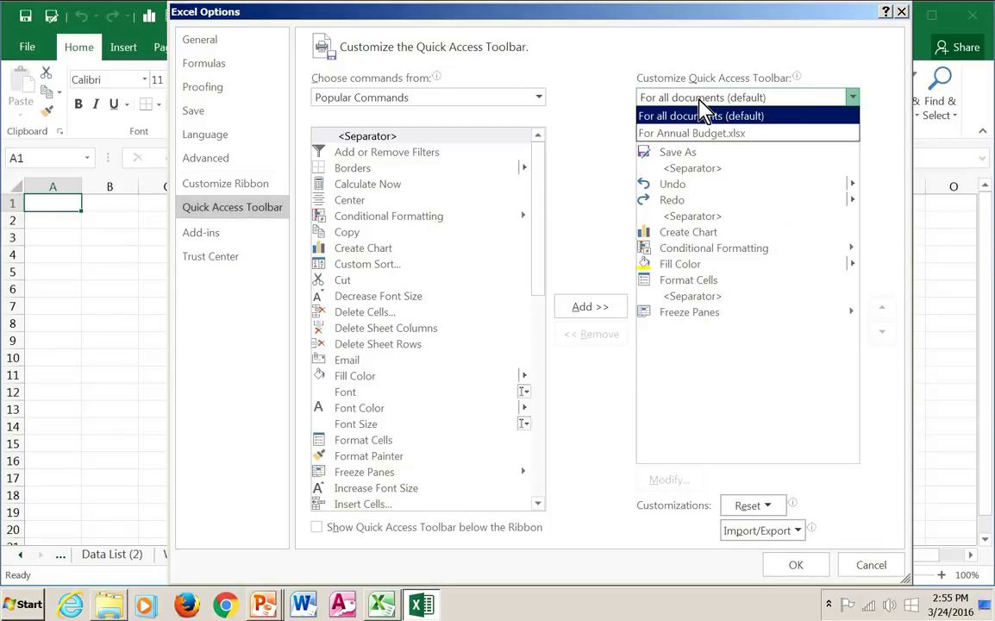
click(695, 134)
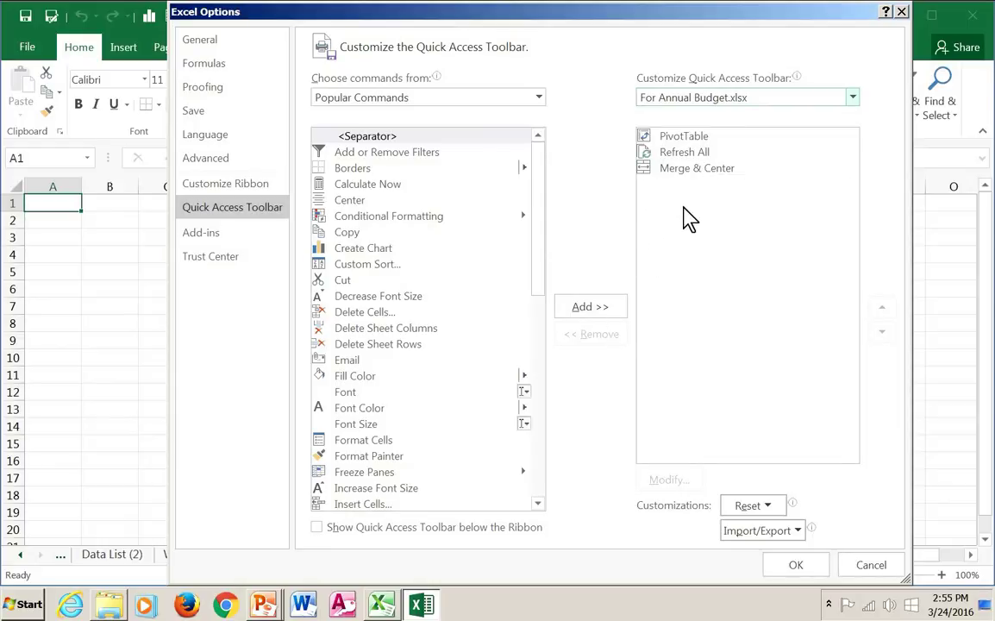
double_click(679, 155)
double_click(679, 155)
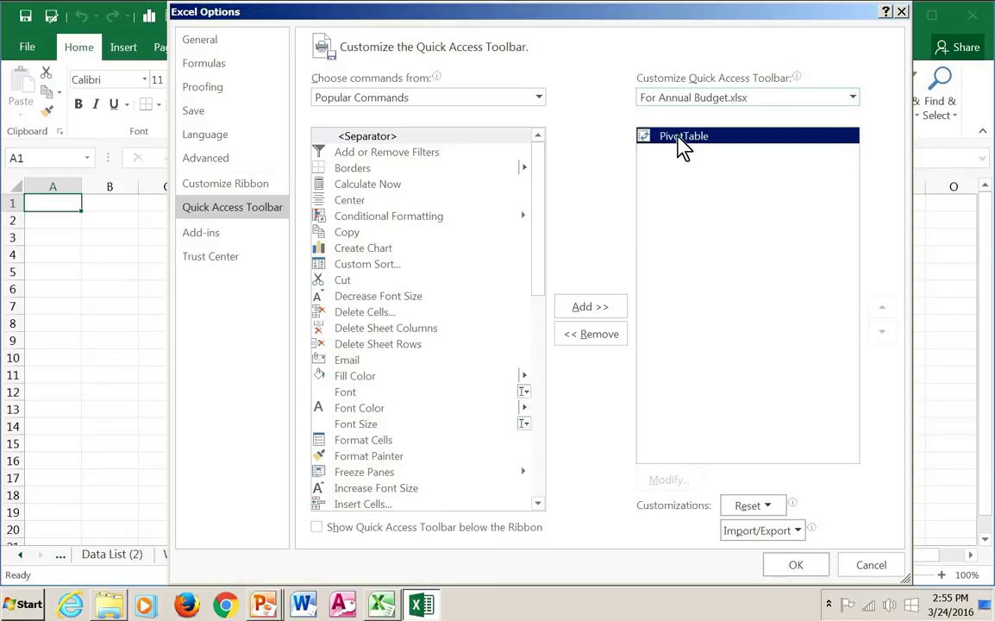
double_click(682, 139)
click(795, 566)
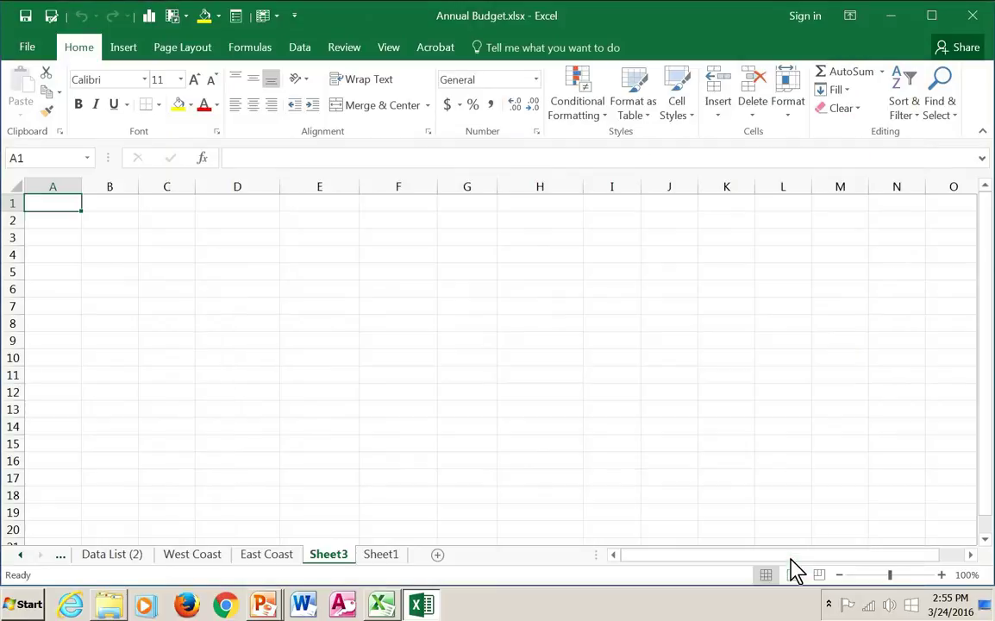